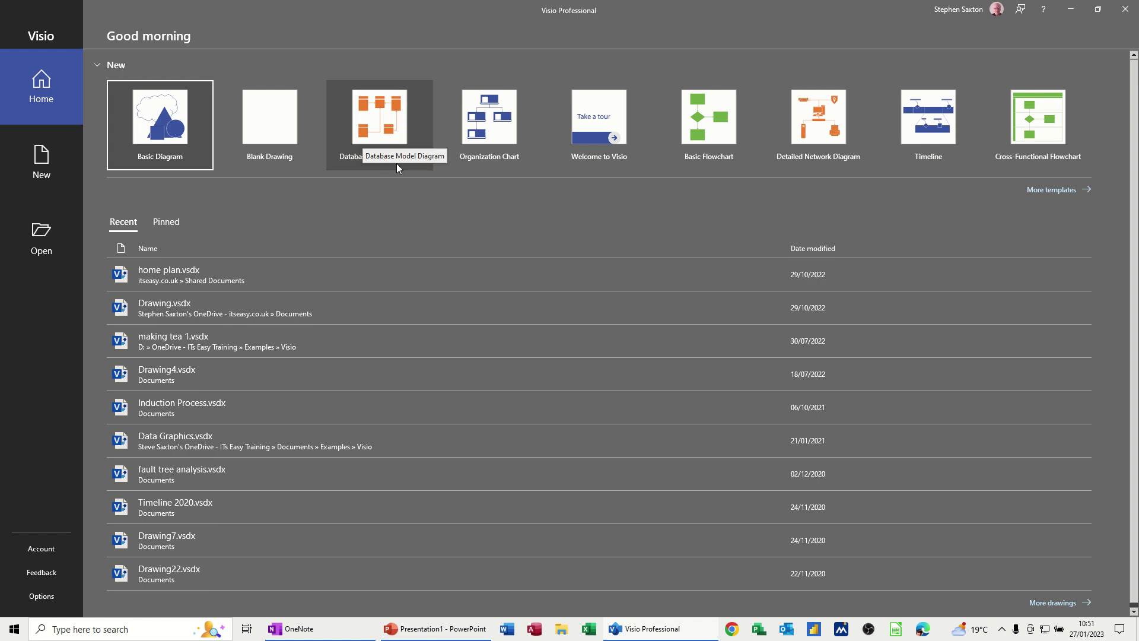
Preview the Database Model Diagram template from the Visio Home screen.
{"action": "left_click", "coordinate": [382, 124]}
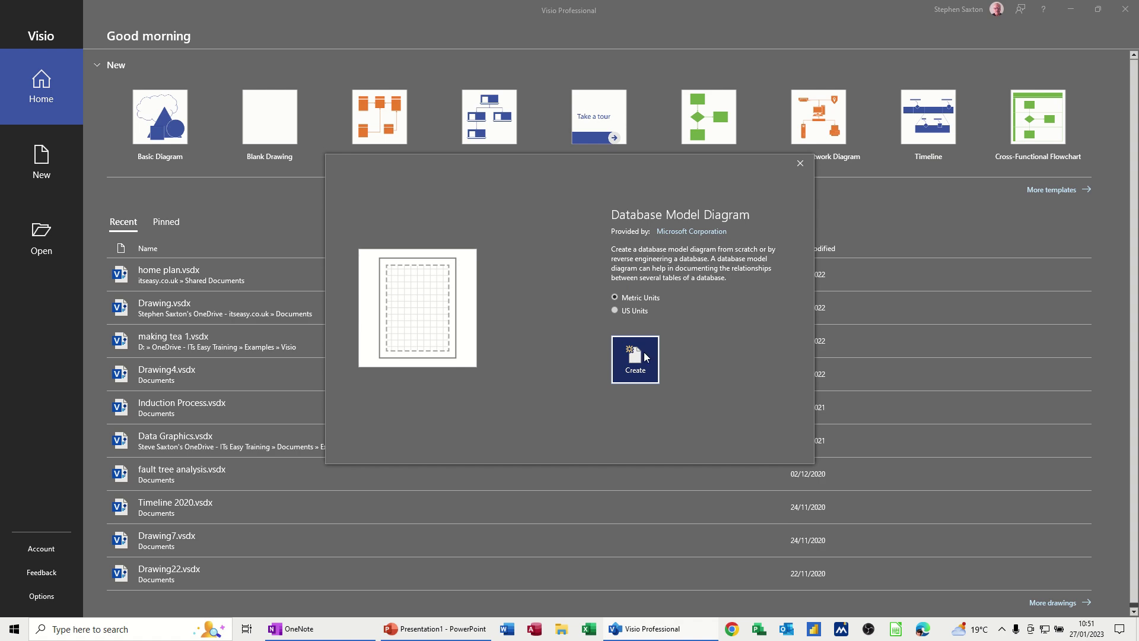
Create the blank database drawing and dismiss the Reverse Engineer Wizard without importing.
{"action": "left_click", "coordinate": [636, 359]}
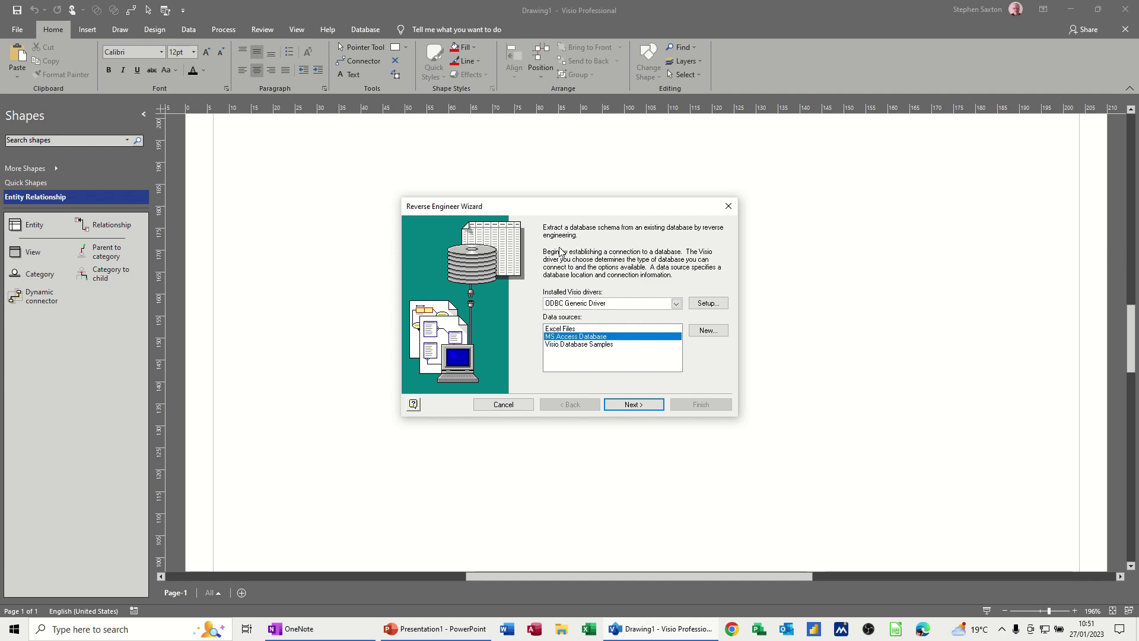
{"action": "left_click", "coordinate": [728, 206]}
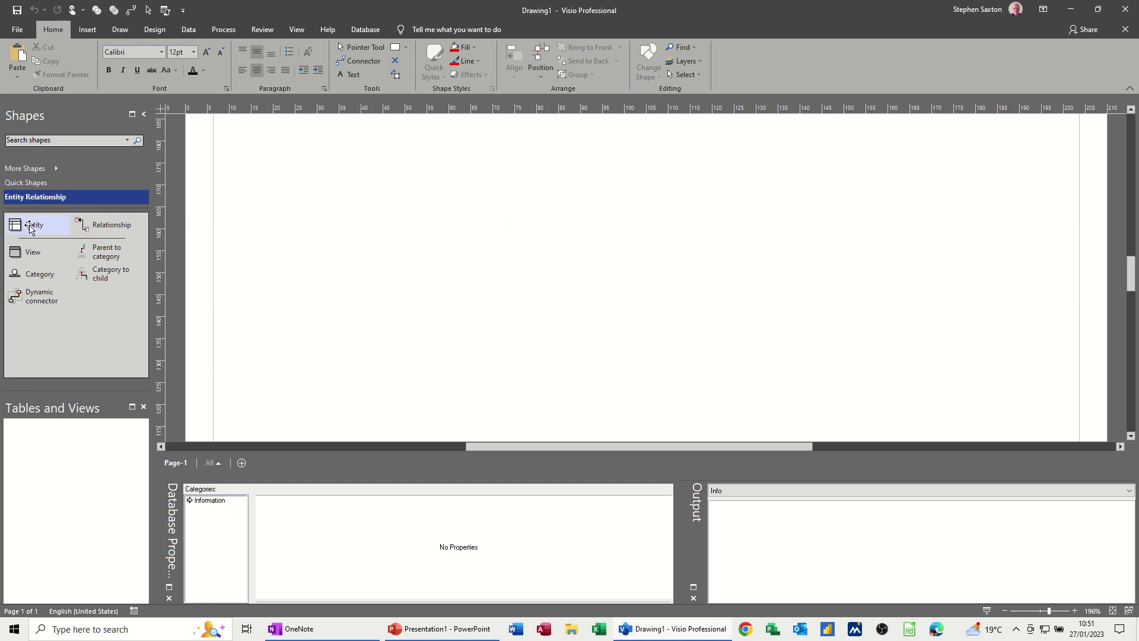
Drop an Entity shape on the page and rename Table1 to Customers.
{"action": "left_click_drag", "start_coordinate": [22, 228], "coordinate": [398, 205]}
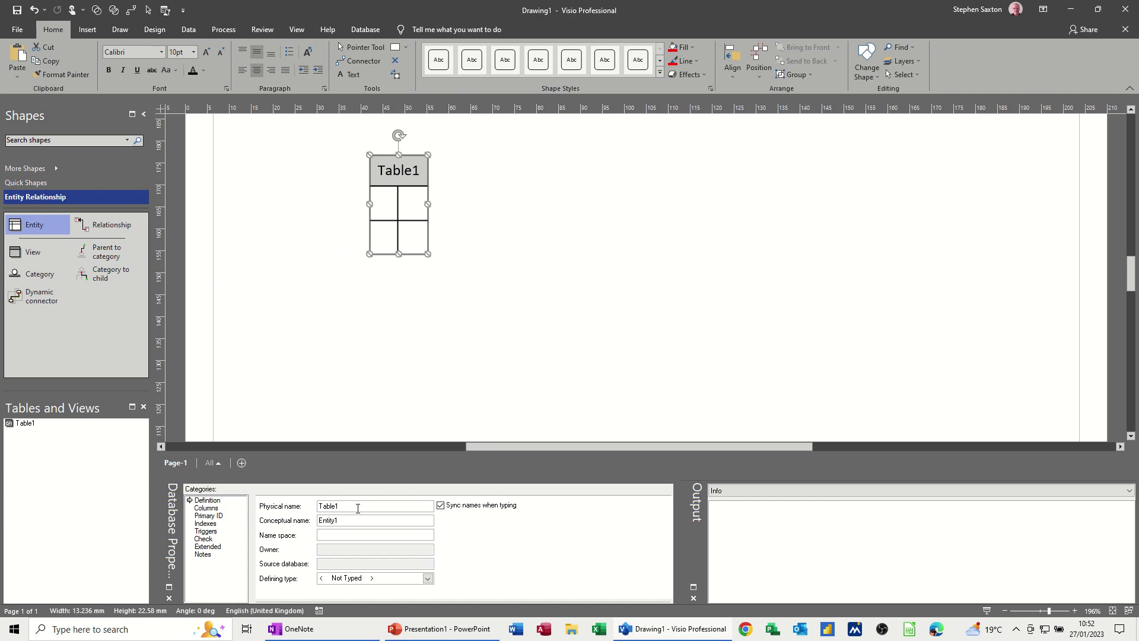
{"action": "left_click_drag", "start_coordinate": [358, 509], "coordinate": [318, 508]}
{"action": "type", "text": "Custome"}
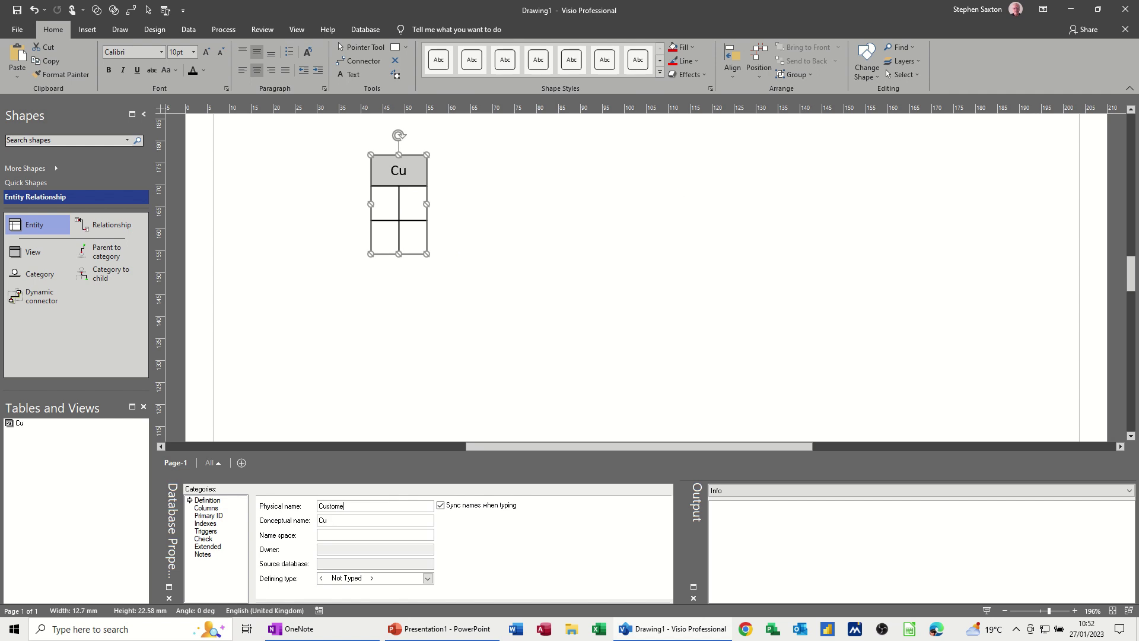
{"action": "type", "text": "rs"}
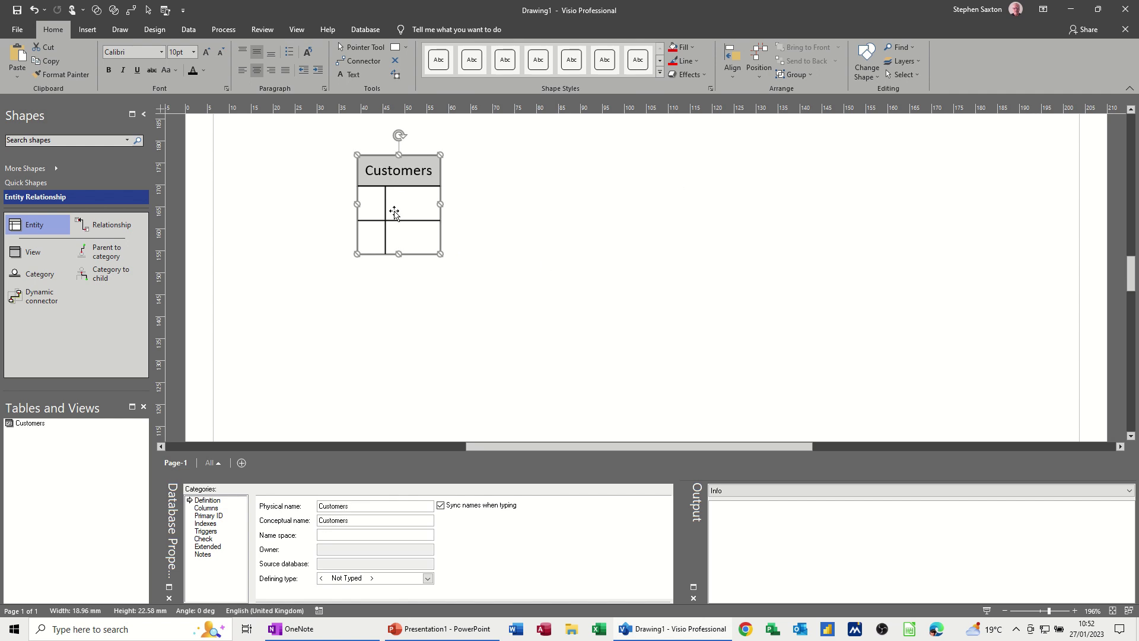
{"action": "left_click", "coordinate": [205, 509]}
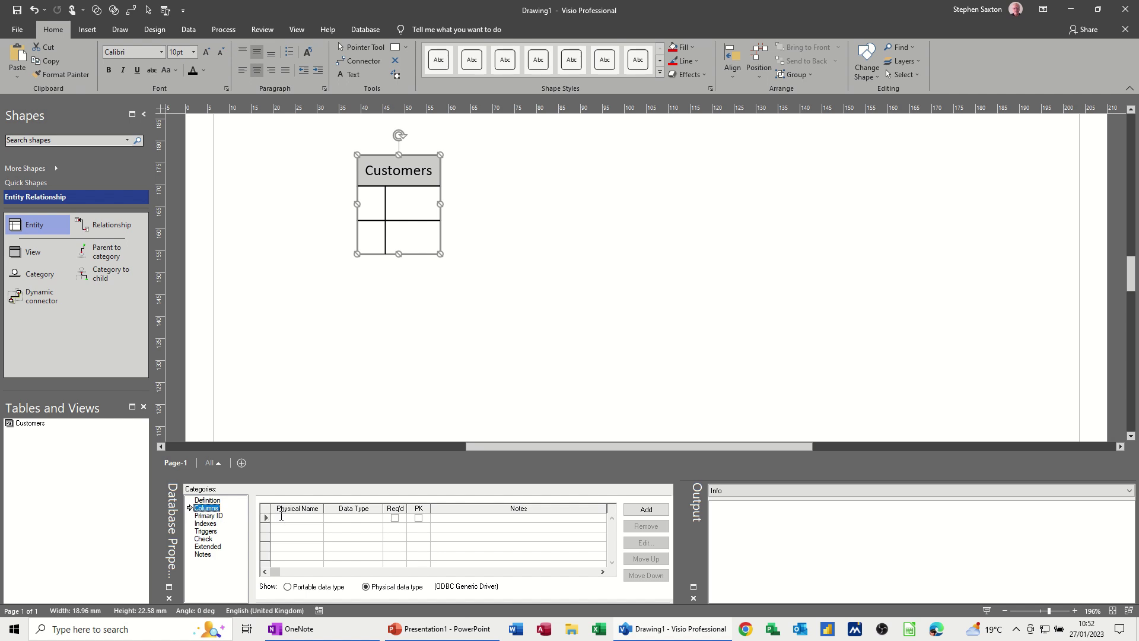
Enter CustomerID, CustName, Address and PostCode as CHAR(10) columns of Customers.
{"action": "left_click", "coordinate": [281, 516]}
{"action": "type", "text": "CustomerID"}
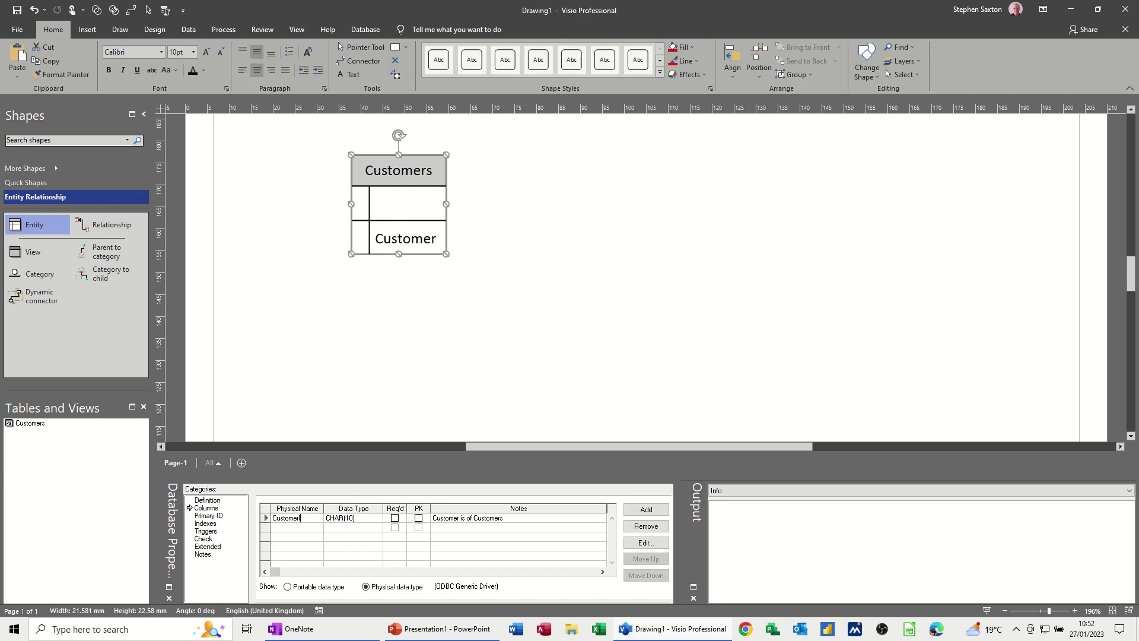
{"action": "left_click", "coordinate": [291, 528]}
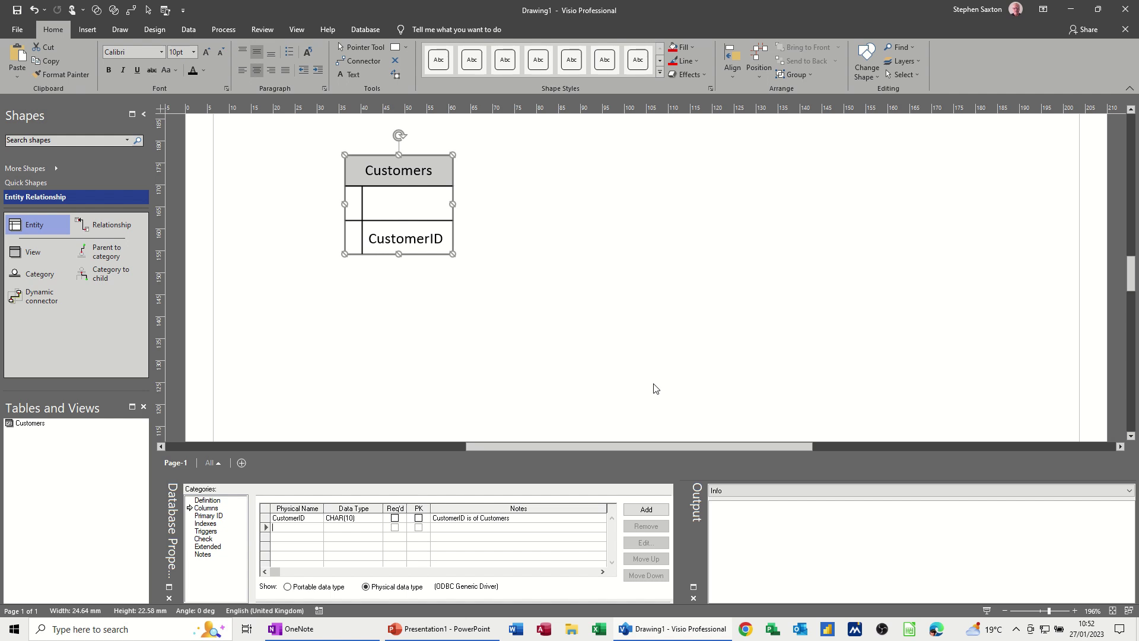
{"action": "type", "text": "CustName"}
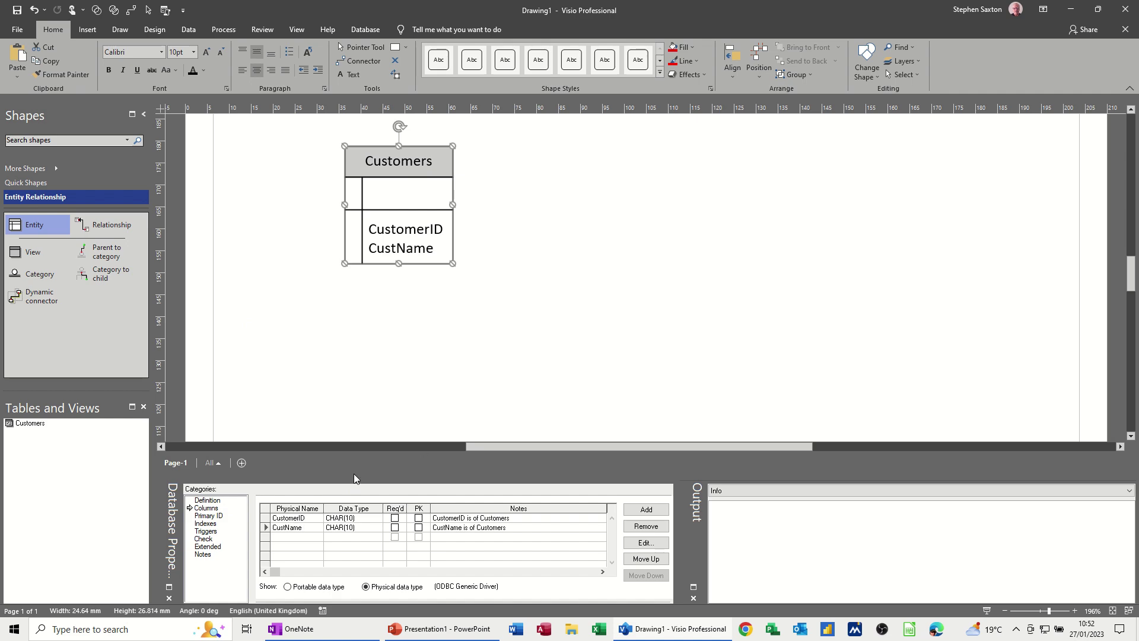
{"action": "left_click", "coordinate": [291, 536]}
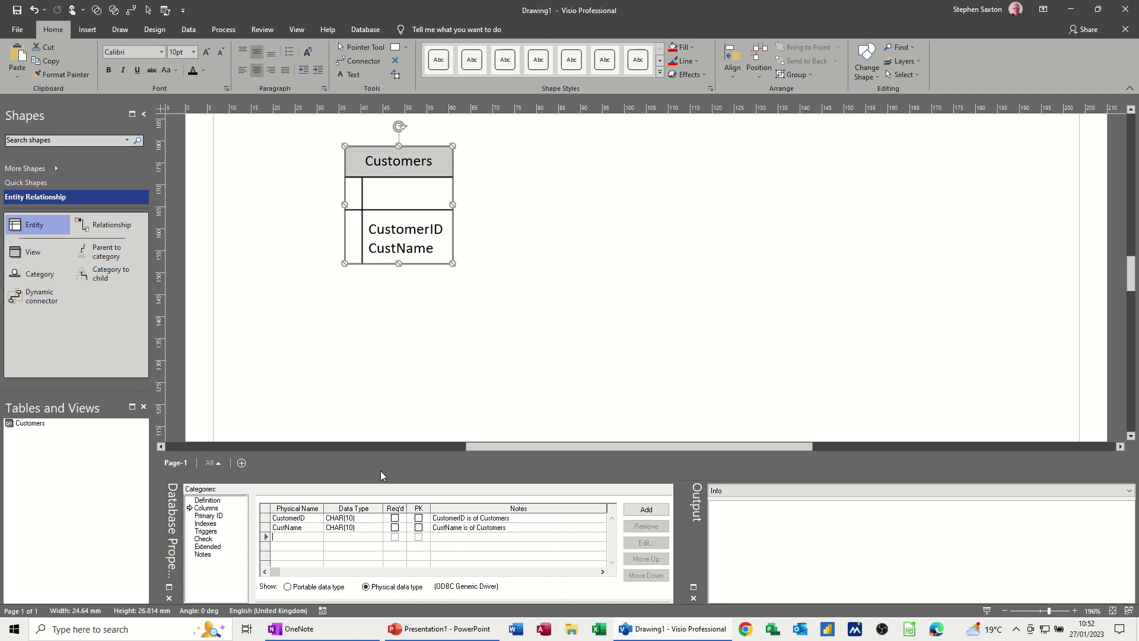
{"action": "type", "text": "Address"}
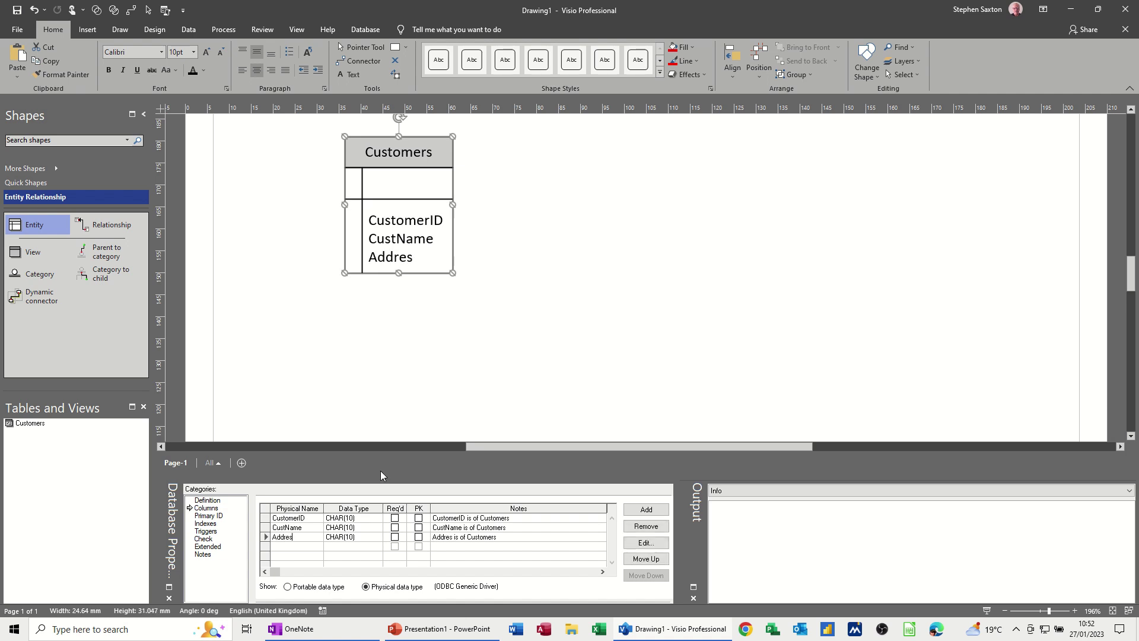
{"action": "left_click", "coordinate": [284, 545]}
{"action": "type", "text": "Po"}
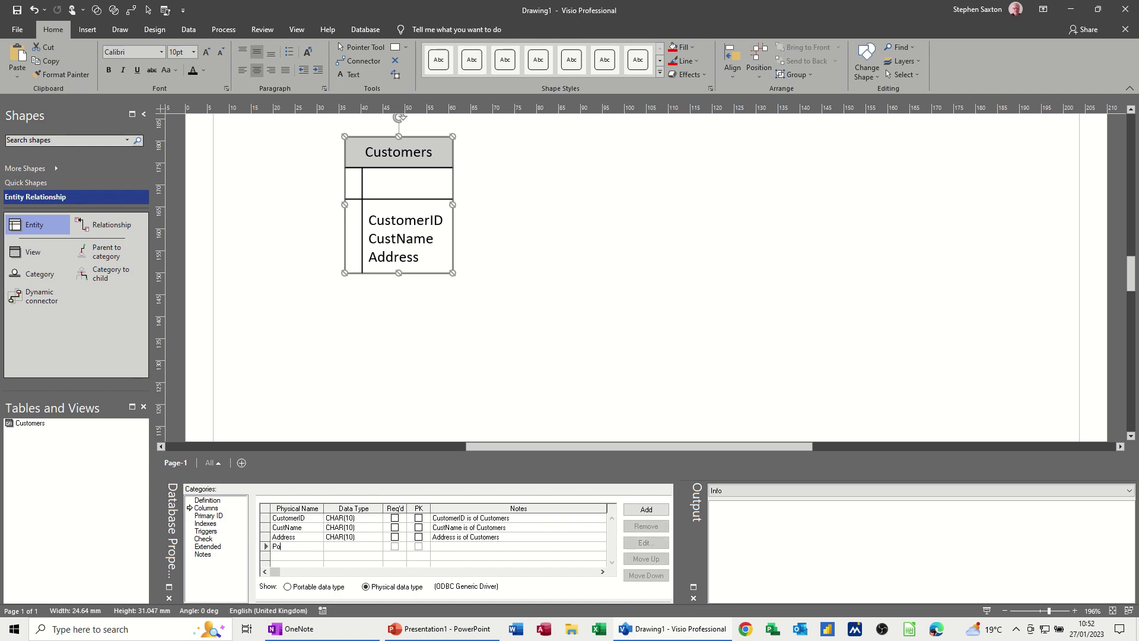
{"action": "type", "text": "stCode"}
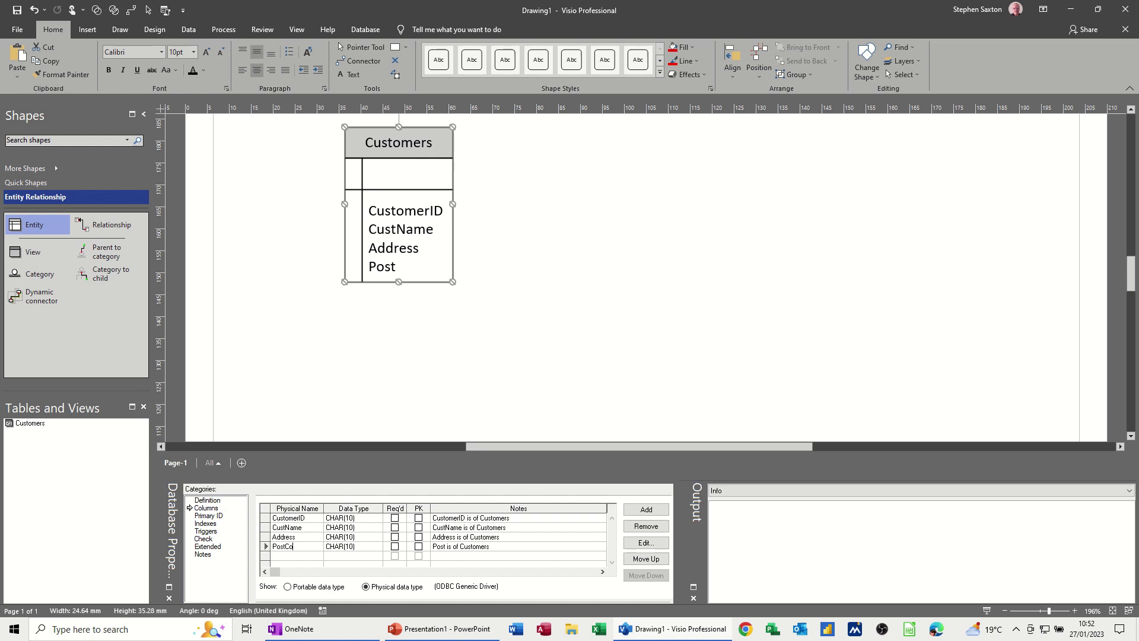
{"action": "left_click", "coordinate": [200, 516]}
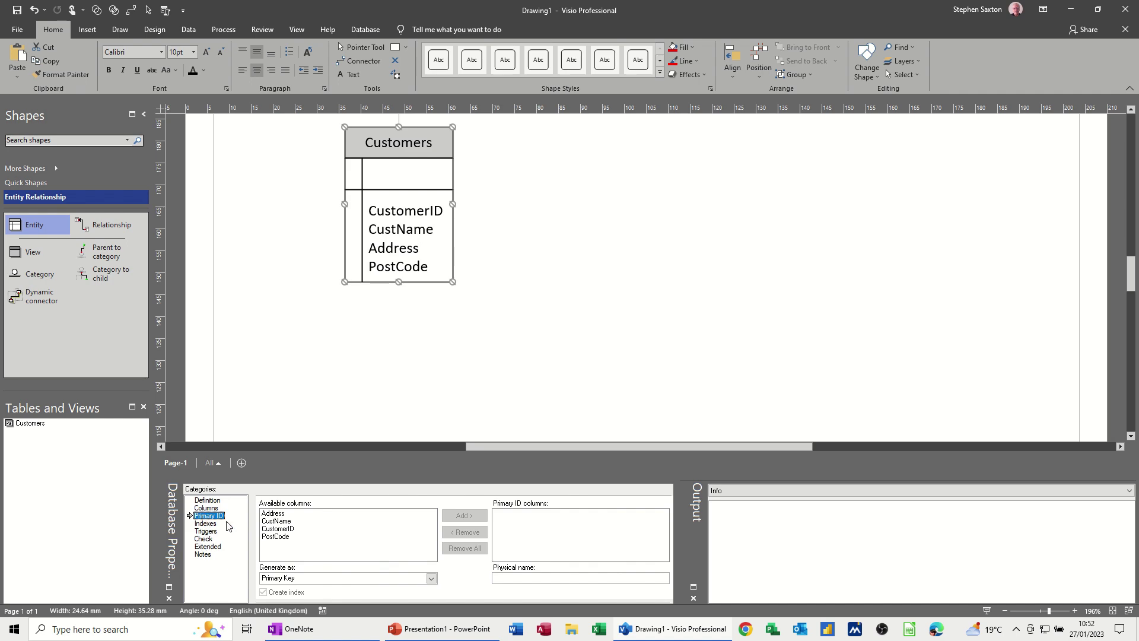
Make CustomerID the Customers table's primary key and check its index settings.
{"action": "left_click", "coordinate": [282, 529]}
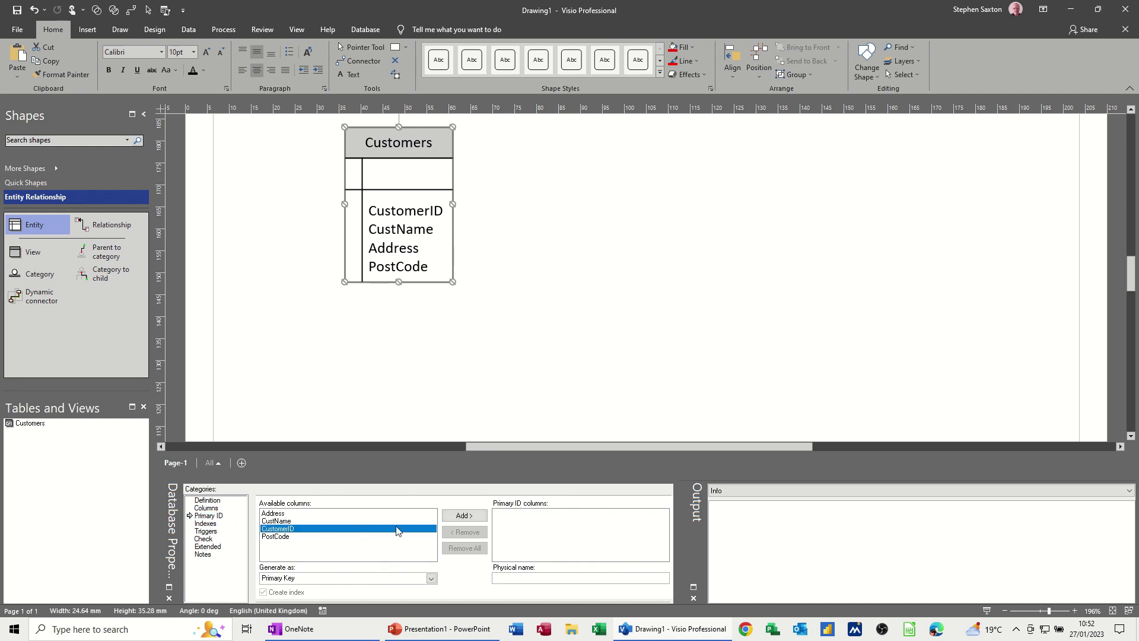
{"action": "left_click", "coordinate": [463, 515]}
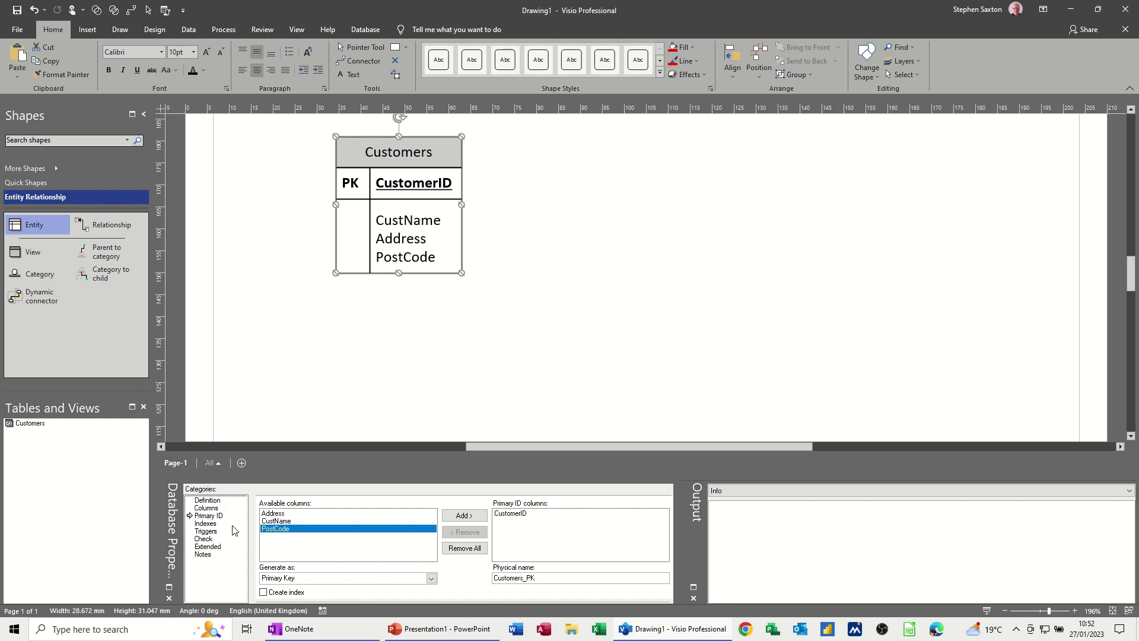
{"action": "left_click", "coordinate": [212, 526]}
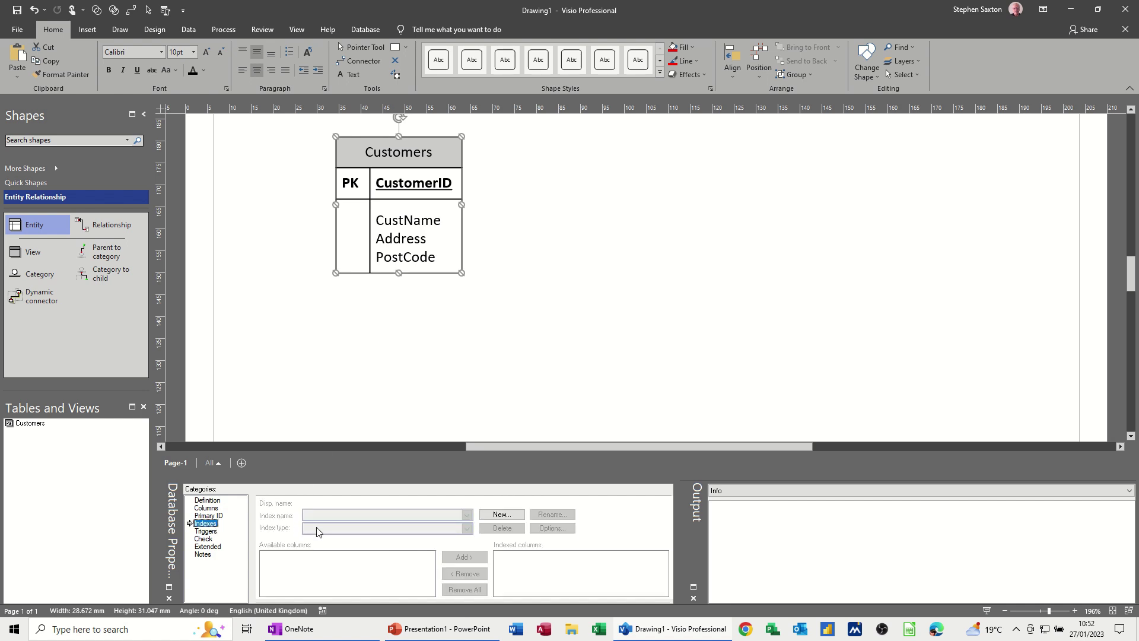
Review the Customers trigger, check, extended-attribute and notes settings, then nudge the table left.
{"action": "left_click", "coordinate": [215, 532]}
{"action": "left_click", "coordinate": [213, 539]}
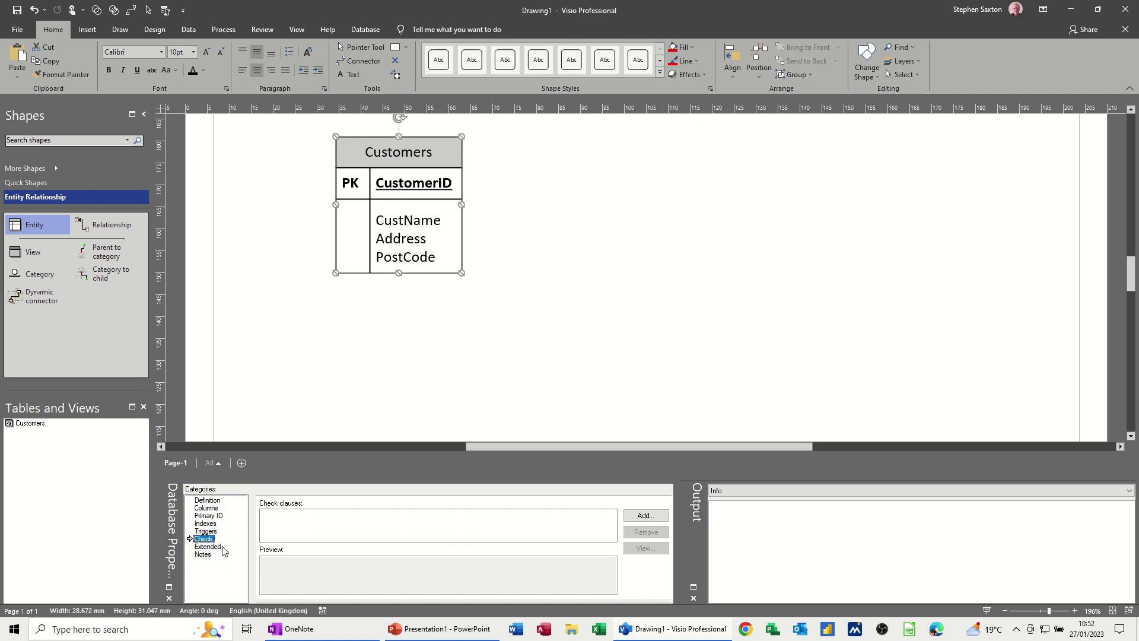
{"action": "left_click", "coordinate": [214, 546]}
{"action": "left_click", "coordinate": [205, 554]}
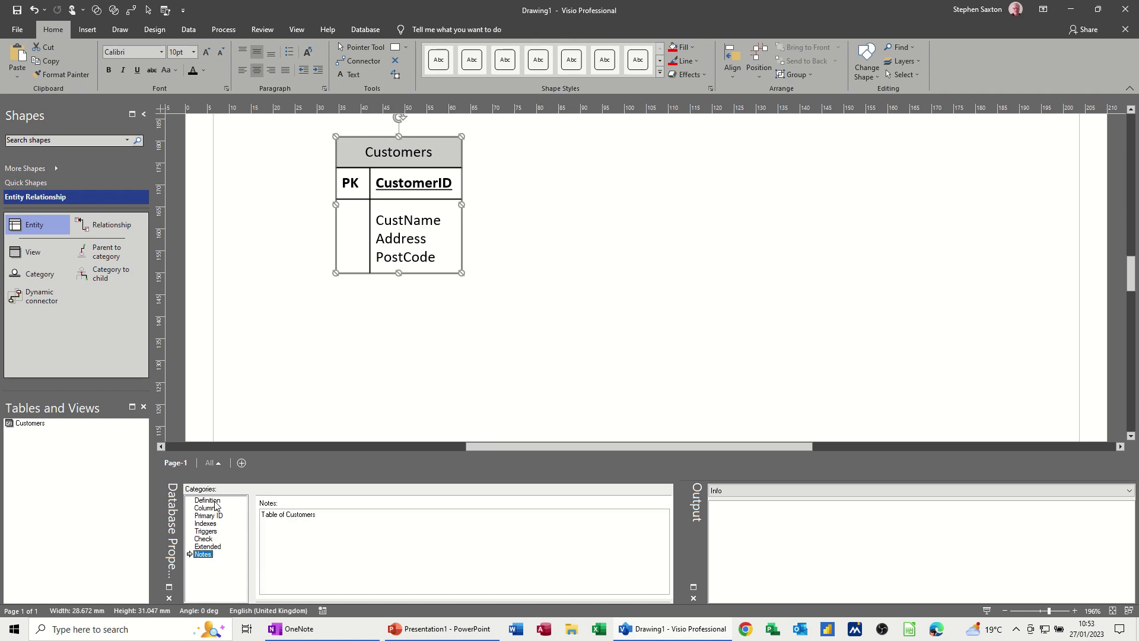
{"action": "left_click", "coordinate": [207, 500]}
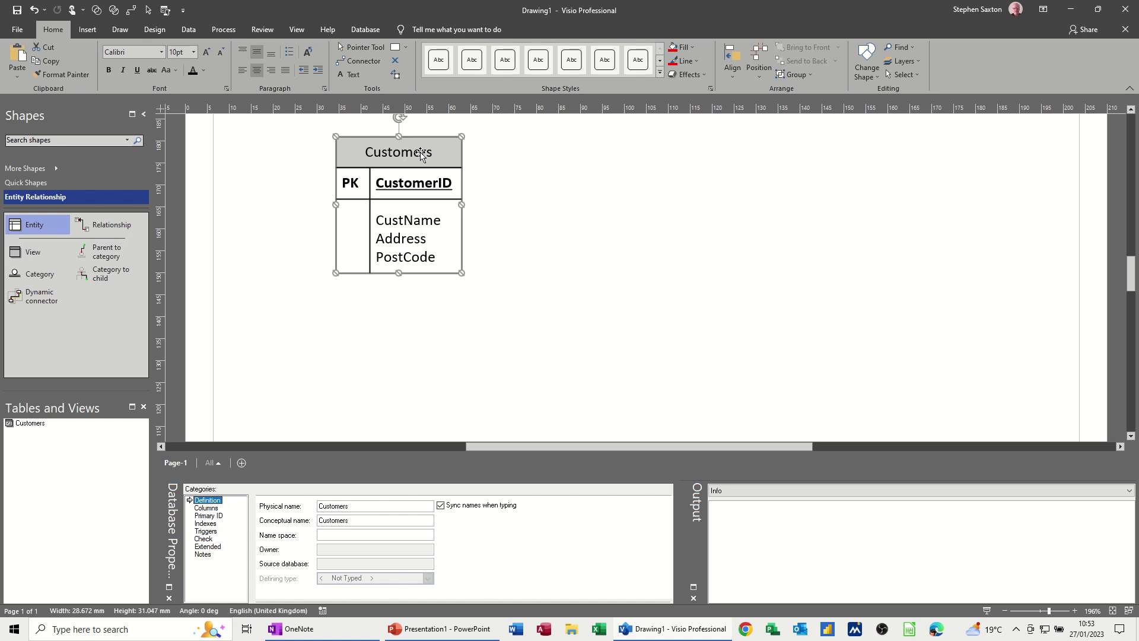
{"action": "left_click_drag", "start_coordinate": [421, 153], "coordinate": [403, 153]}
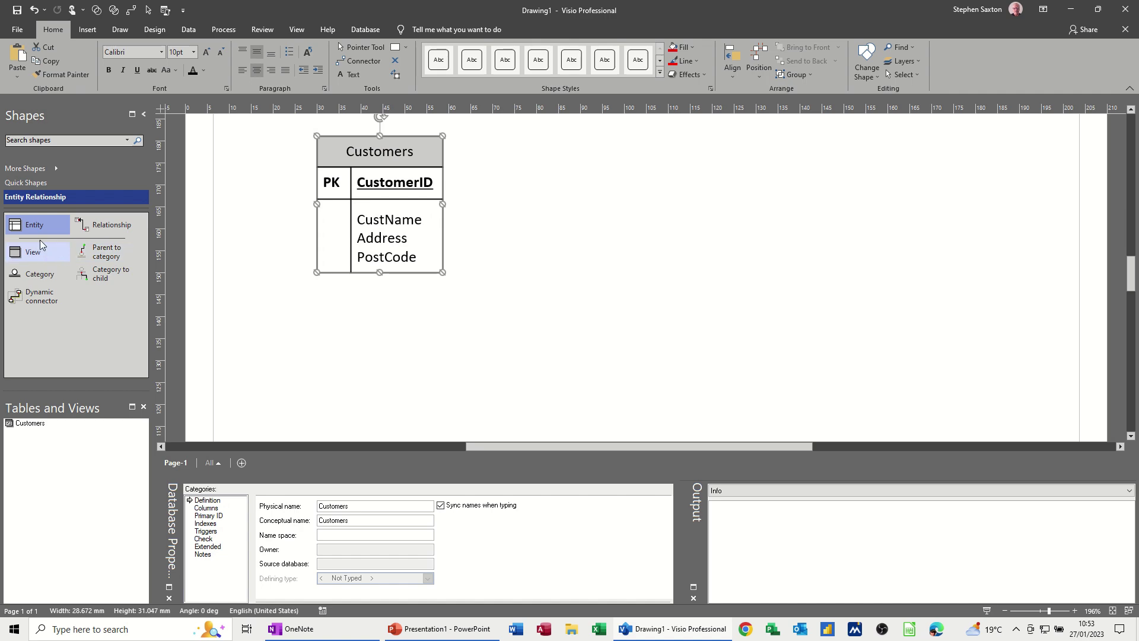
Drop another Entity shape right of Customers and rename it Products.
{"action": "left_click_drag", "start_coordinate": [29, 228], "coordinate": [588, 168]}
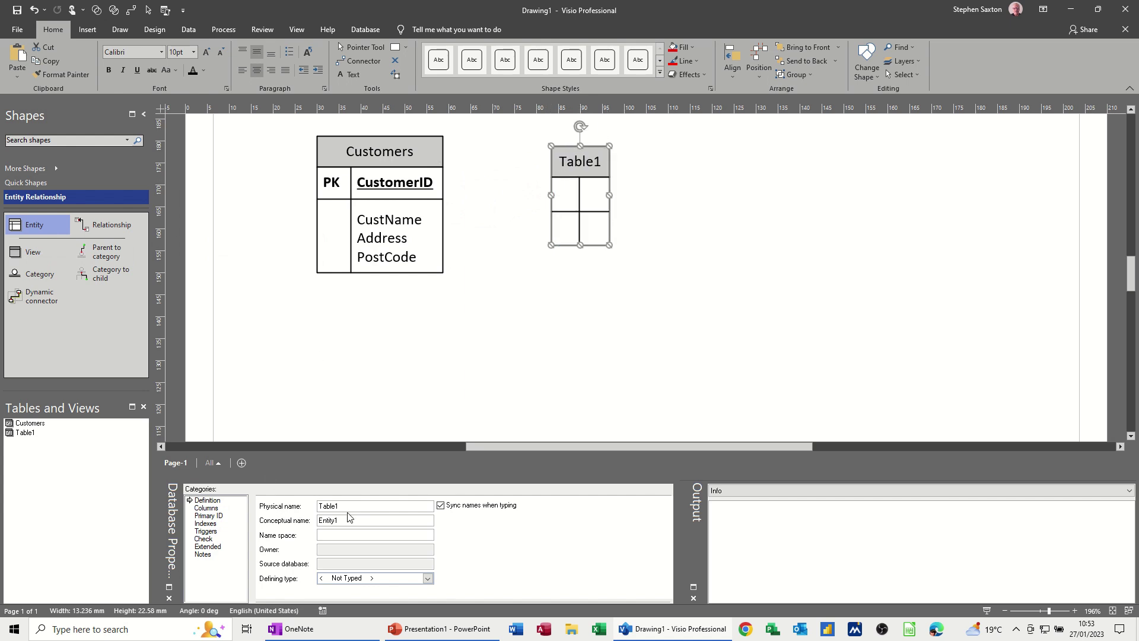
{"action": "left_click_drag", "start_coordinate": [345, 508], "coordinate": [313, 511]}
{"action": "type", "text": "Products"}
{"action": "key", "text": "Return"}
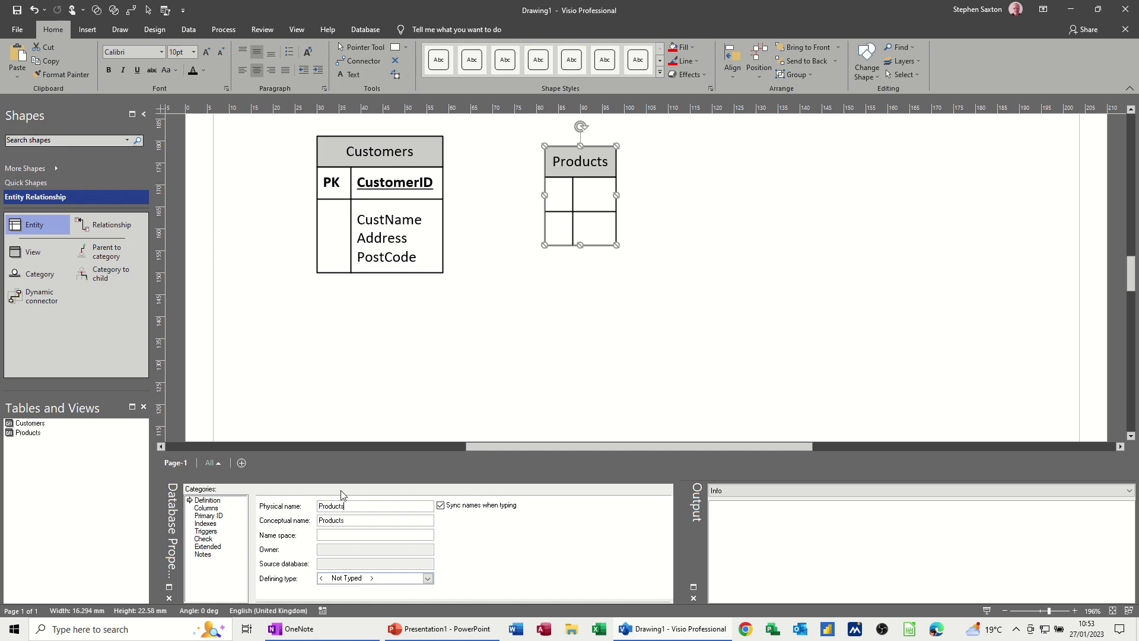
{"action": "left_click", "coordinate": [207, 508]}
Enter ProductID, ProductName and Qty as the Products table's CHAR(10) columns.
{"action": "left_click", "coordinate": [311, 518]}
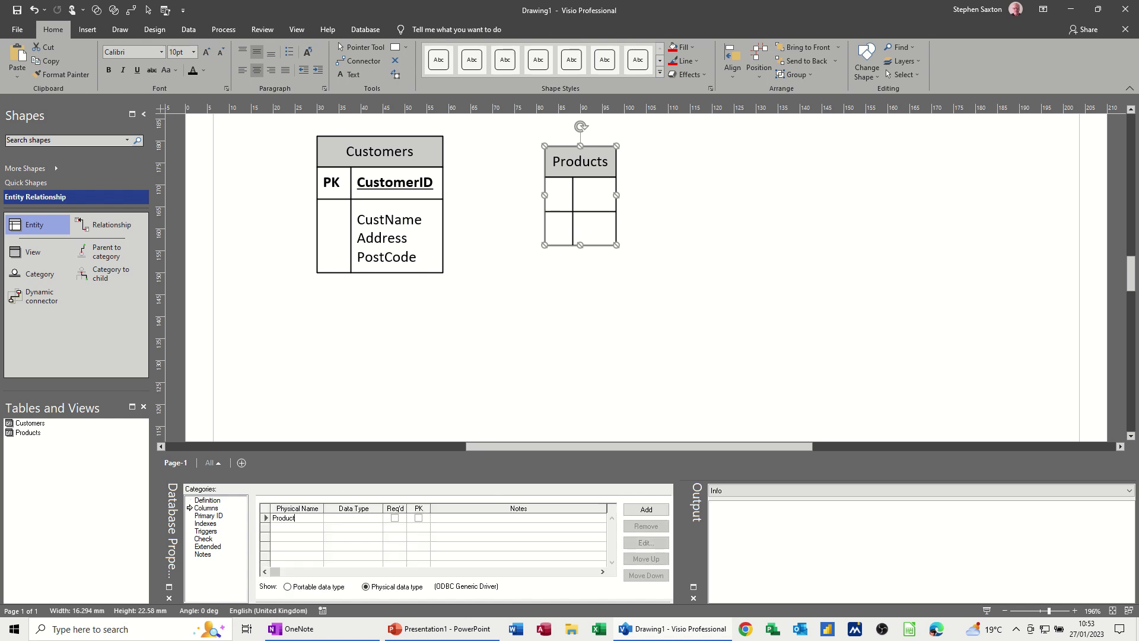
{"action": "key", "text": "Return"}
{"action": "type", "text": "ID"}
{"action": "key", "text": "Return"}
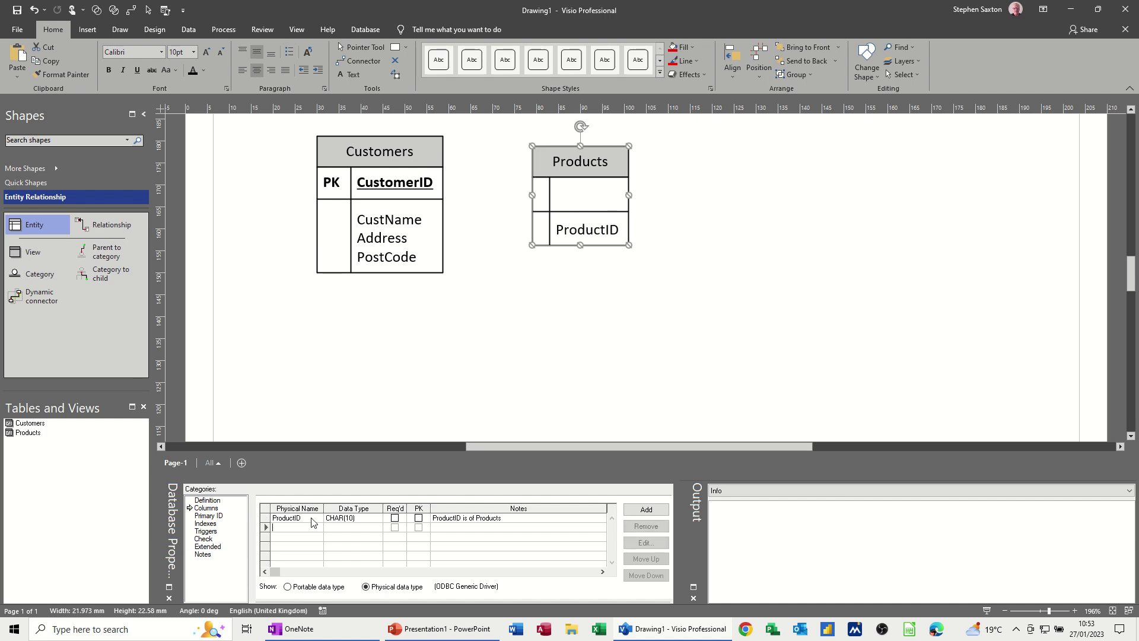
{"action": "type", "text": "Pro"}
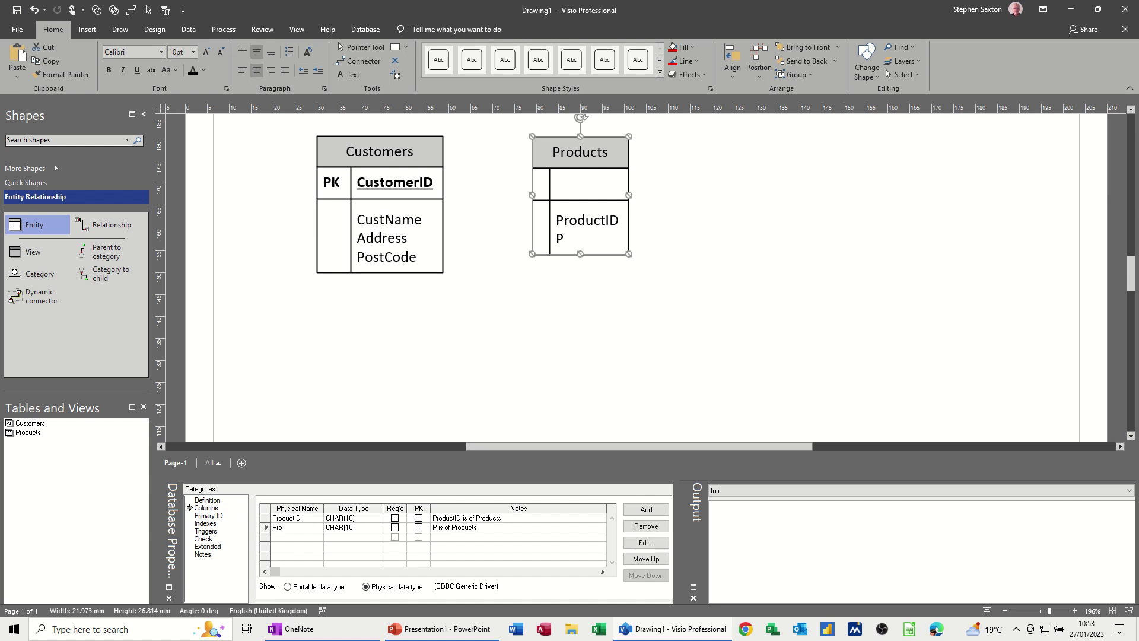
{"action": "type", "text": "ductName"}
{"action": "key", "text": "Return"}
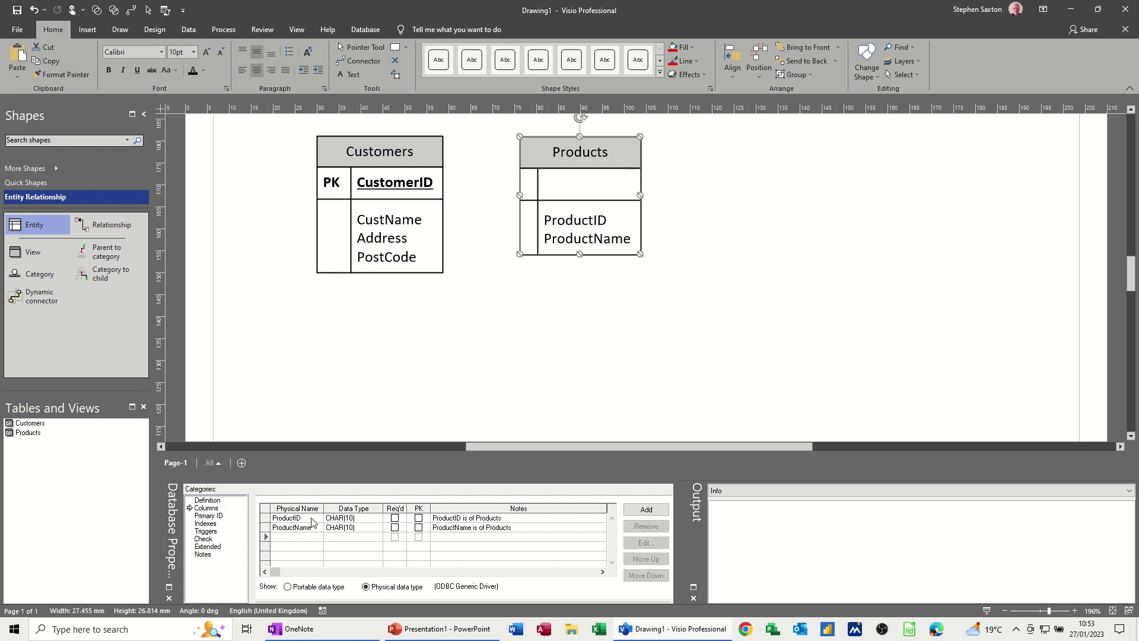
{"action": "type", "text": "Qty"}
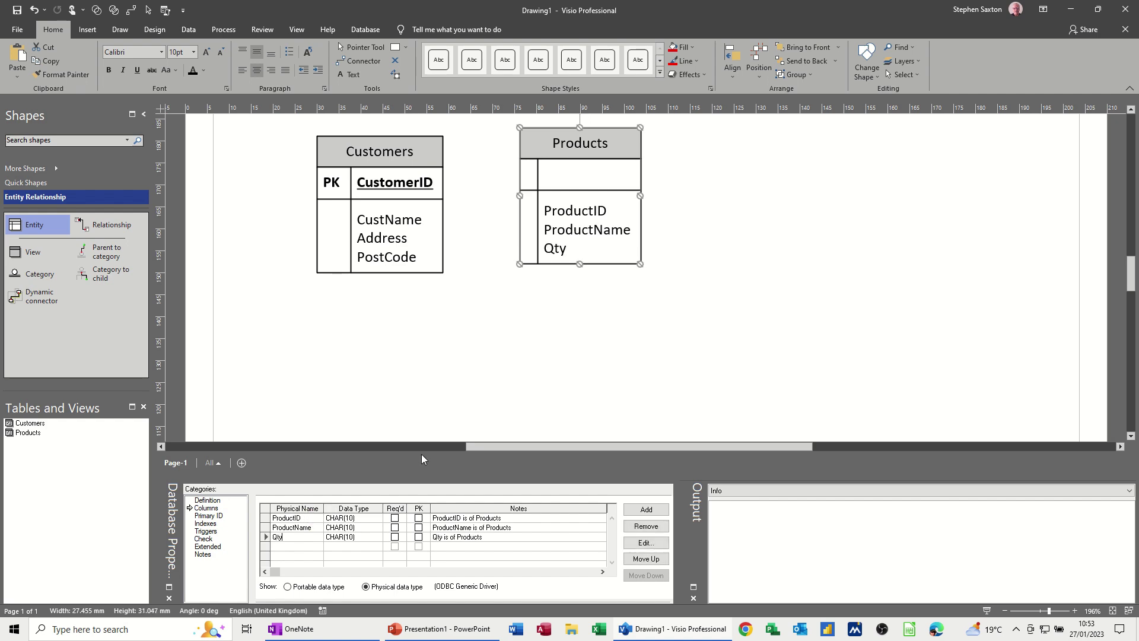
{"action": "left_click", "coordinate": [532, 385]}
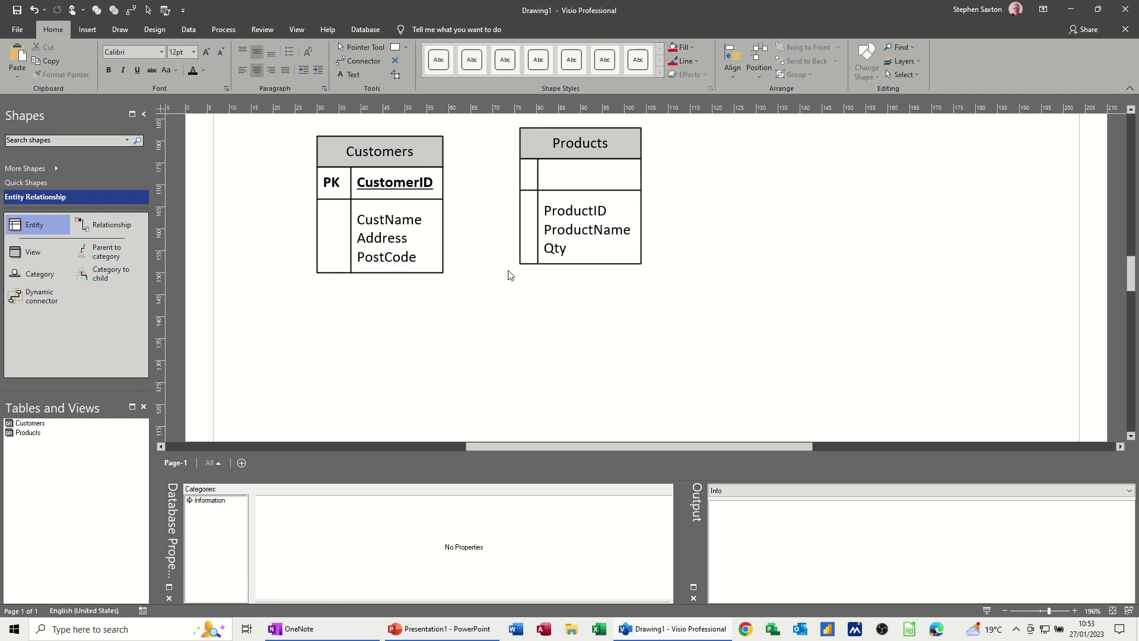
Set ProductID as the Products primary key, Products_PK.
{"action": "left_click", "coordinate": [558, 252]}
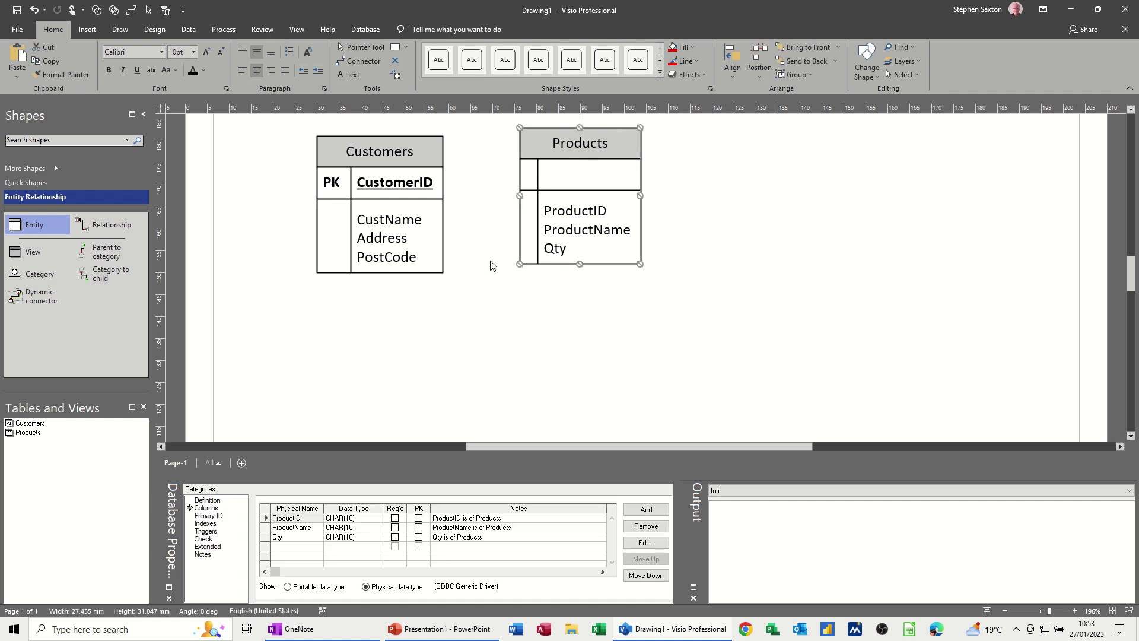
{"action": "left_click", "coordinate": [234, 517]}
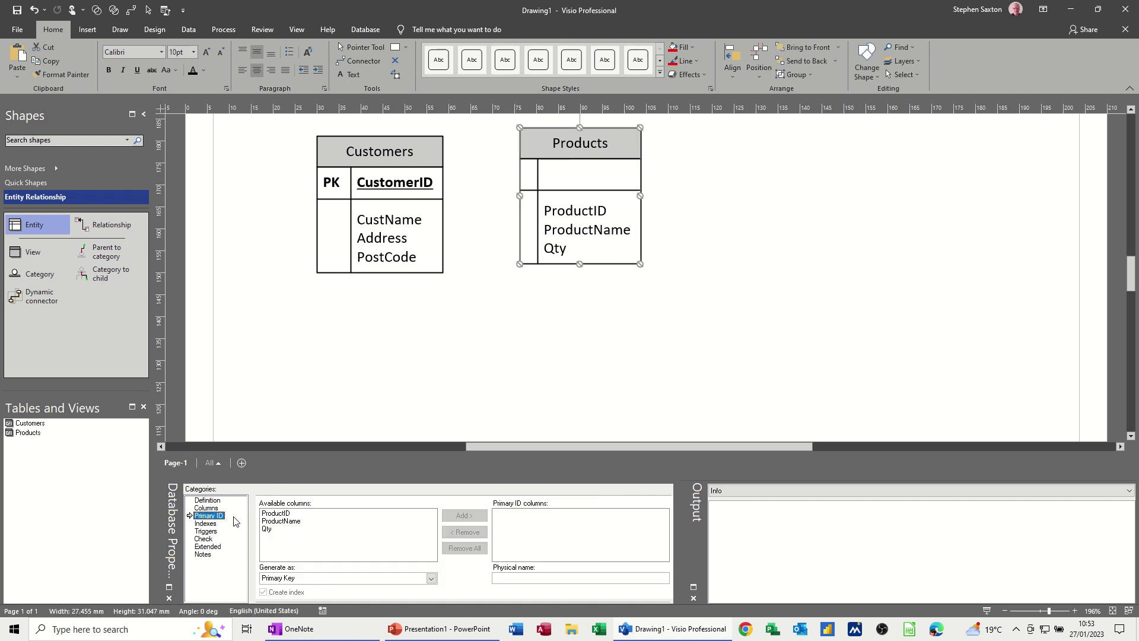
{"action": "left_click", "coordinate": [282, 513]}
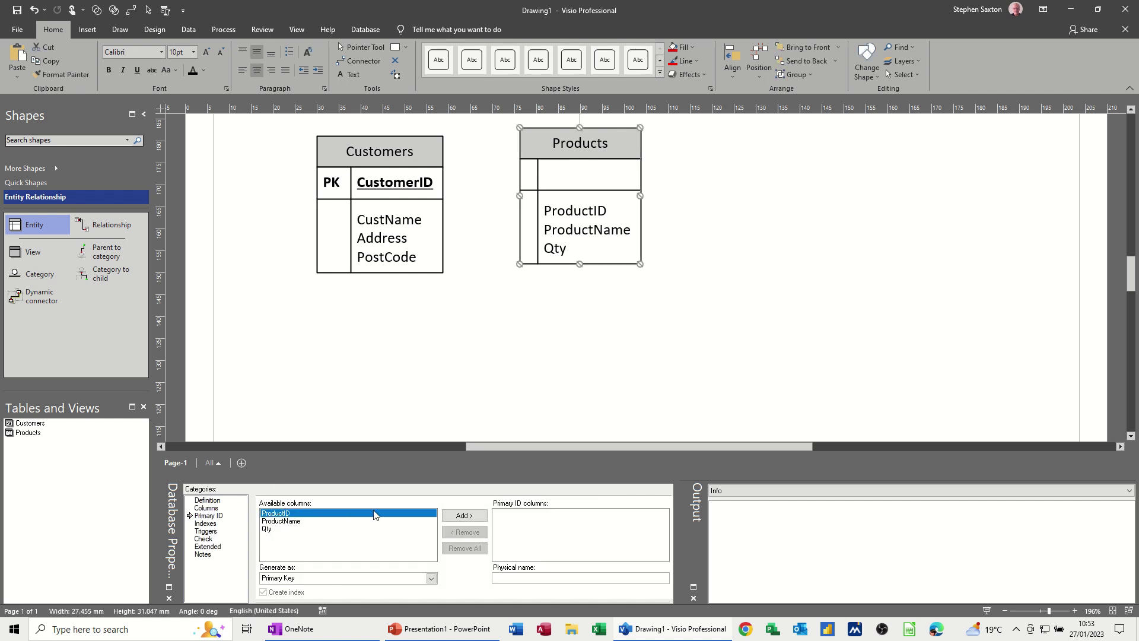
{"action": "left_click", "coordinate": [464, 515]}
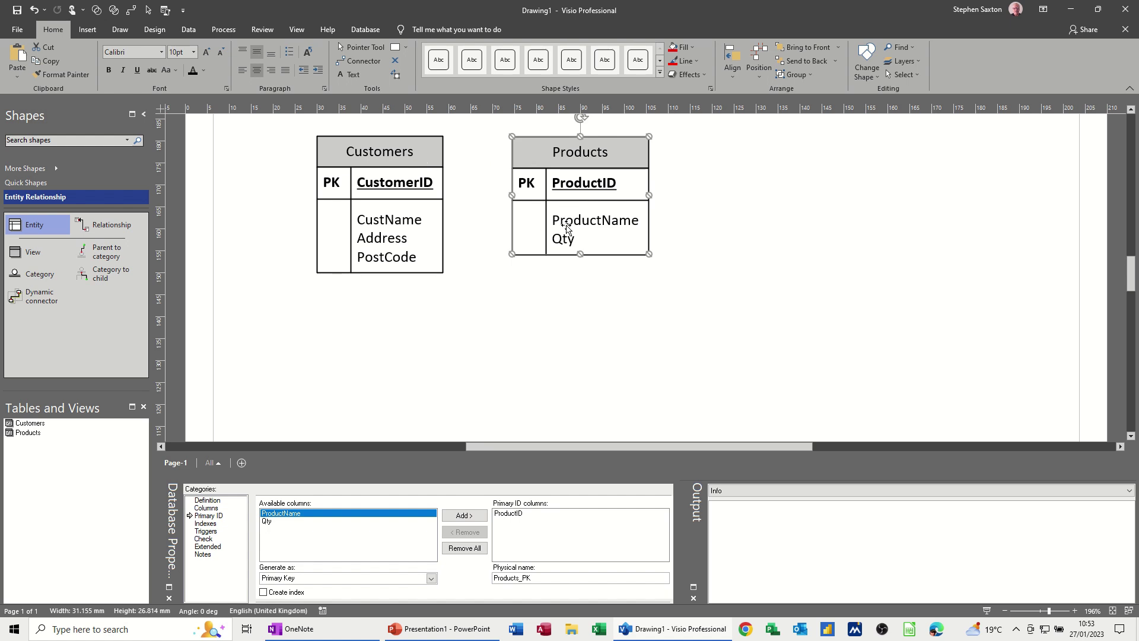
Add a CustomerID CHAR(10) column to Products and align both tables' tops.
{"action": "left_click", "coordinate": [207, 508]}
{"action": "left_click", "coordinate": [285, 547]}
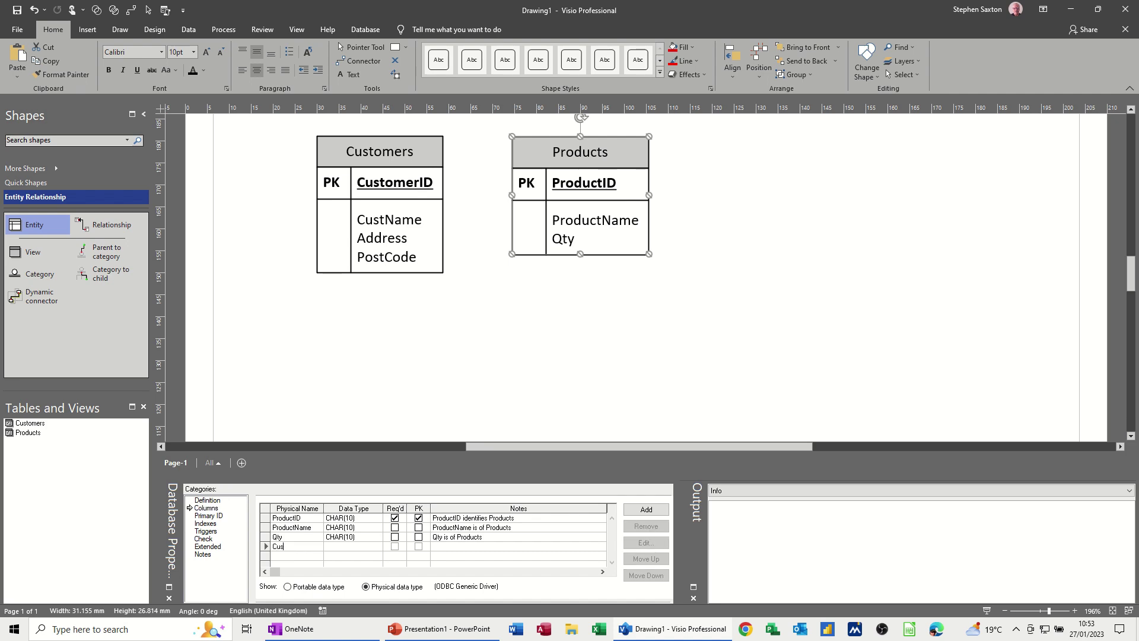
{"action": "type", "text": "CustomerID"}
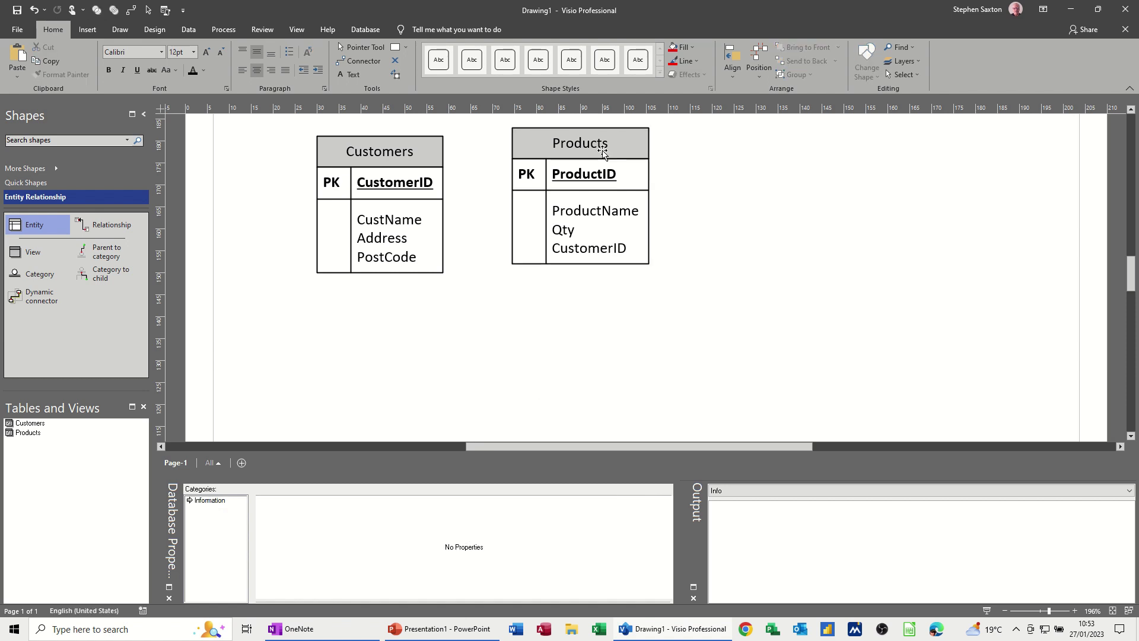
{"action": "left_click_drag", "start_coordinate": [624, 146], "coordinate": [644, 159]}
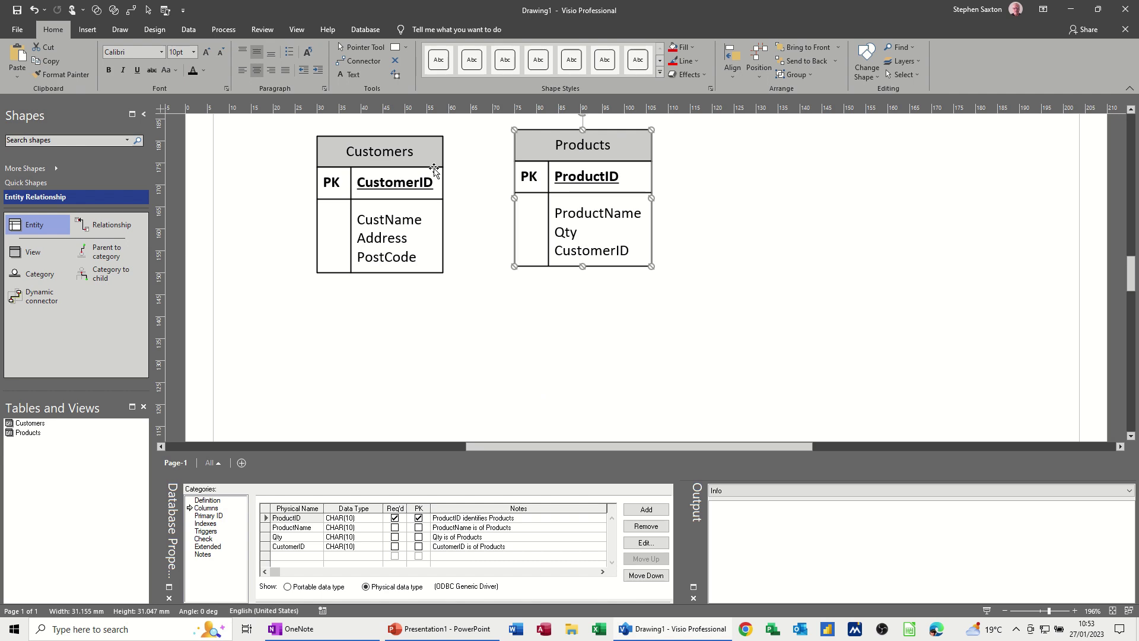
{"action": "left_click_drag", "start_coordinate": [409, 165], "coordinate": [393, 158]}
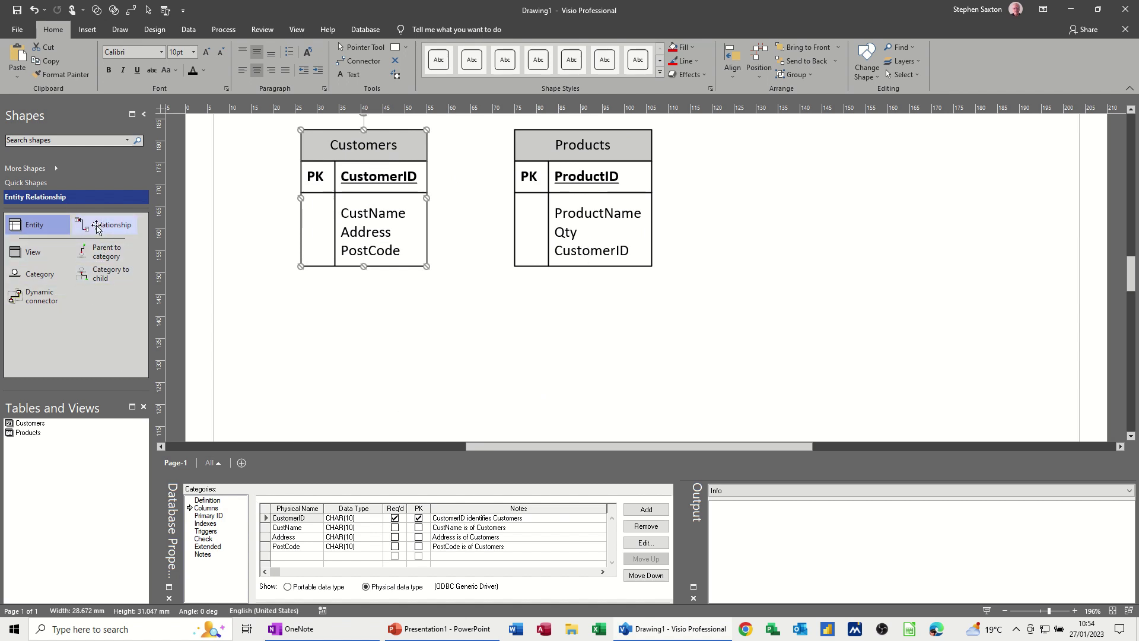
Connect a Relationship from Customers to Products, making CustomerID foreign key FK1.
{"action": "left_click_drag", "start_coordinate": [121, 231], "coordinate": [479, 355]}
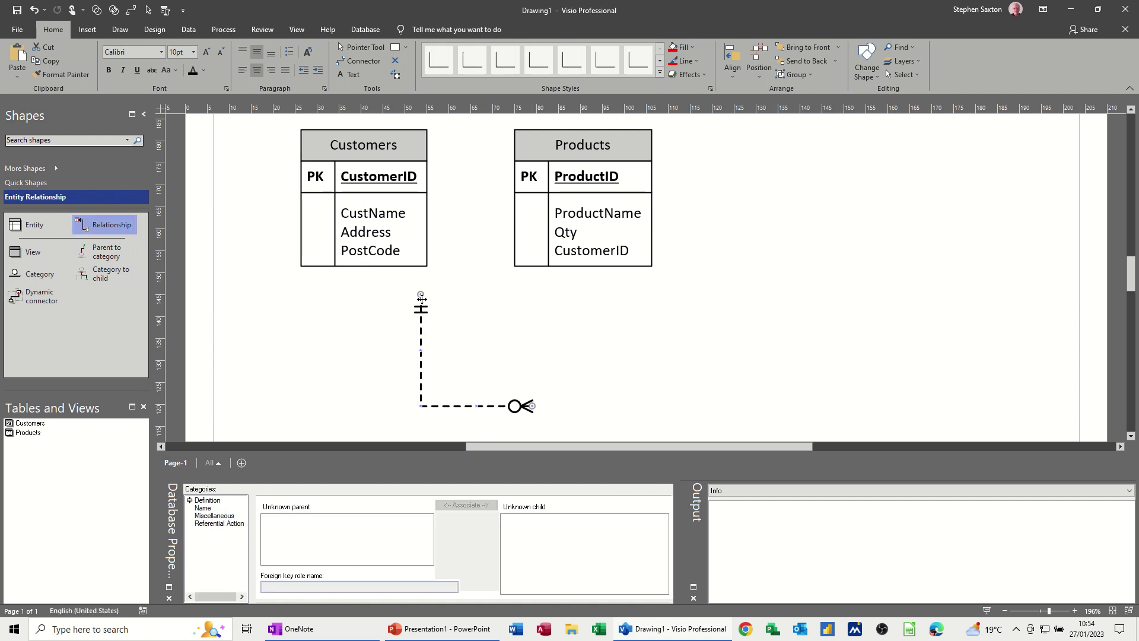
{"action": "left_click_drag", "start_coordinate": [431, 274], "coordinate": [411, 194]}
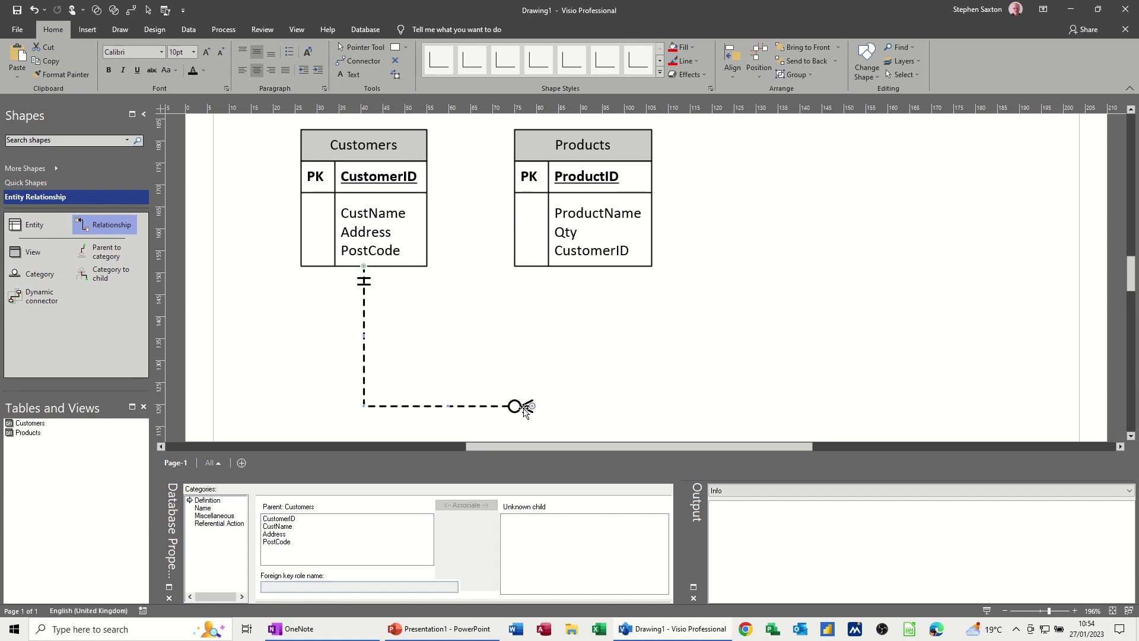
{"action": "left_click_drag", "start_coordinate": [537, 283], "coordinate": [569, 226]}
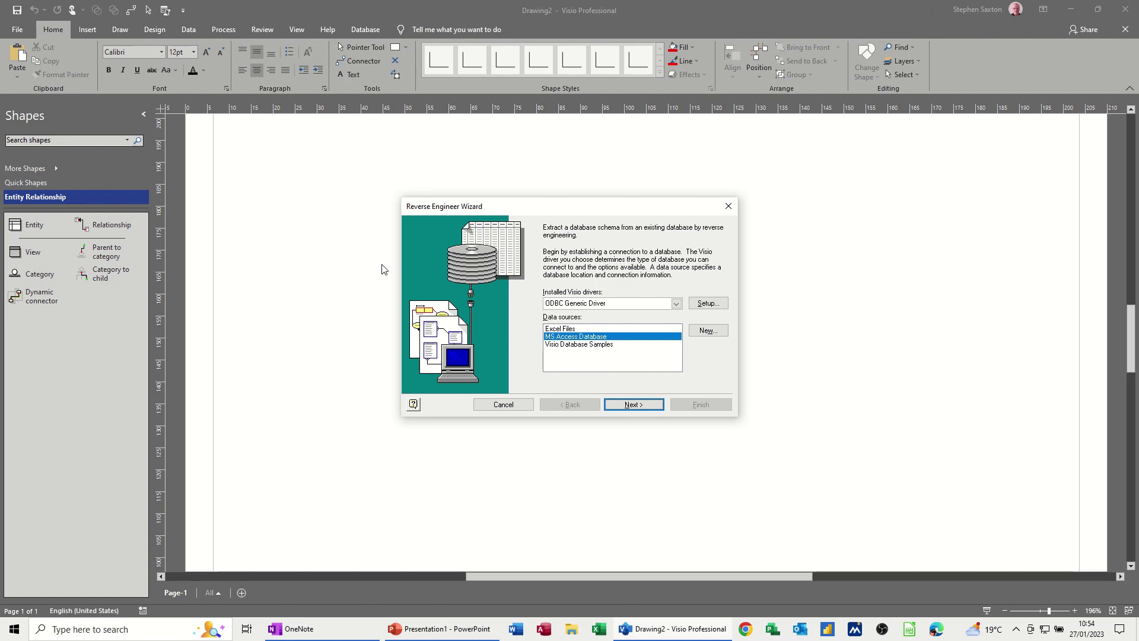
Start reverse engineering with the ODBC Generic Driver and the MS Access Database data source.
{"action": "left_click_drag", "start_coordinate": [536, 210], "coordinate": [465, 187]}
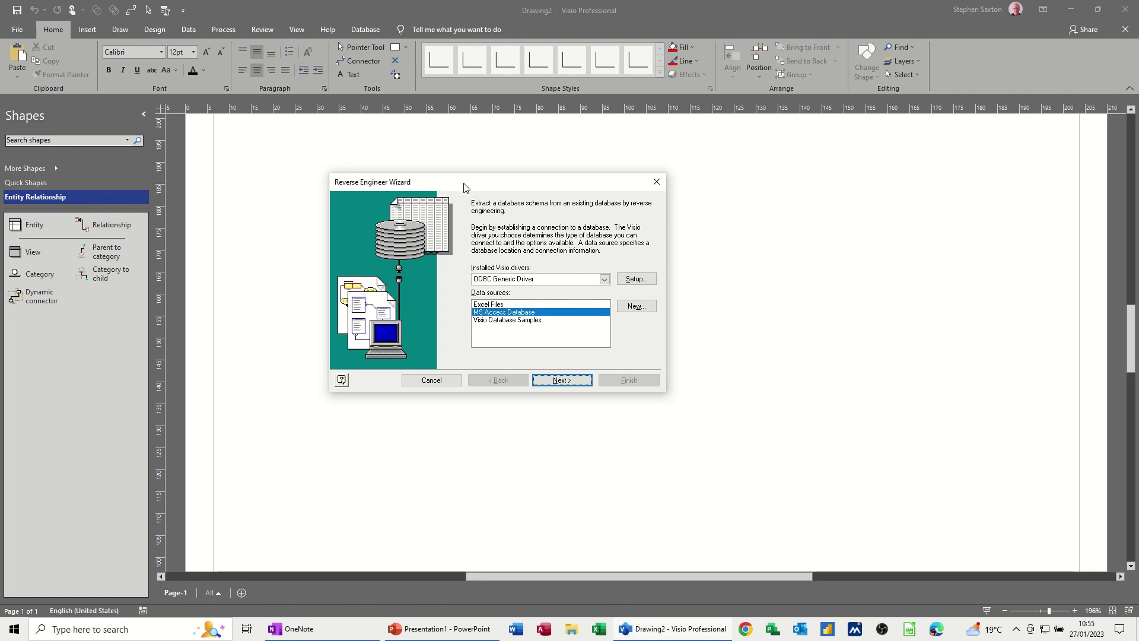
{"action": "left_click", "coordinate": [602, 281]}
{"action": "left_click", "coordinate": [602, 281]}
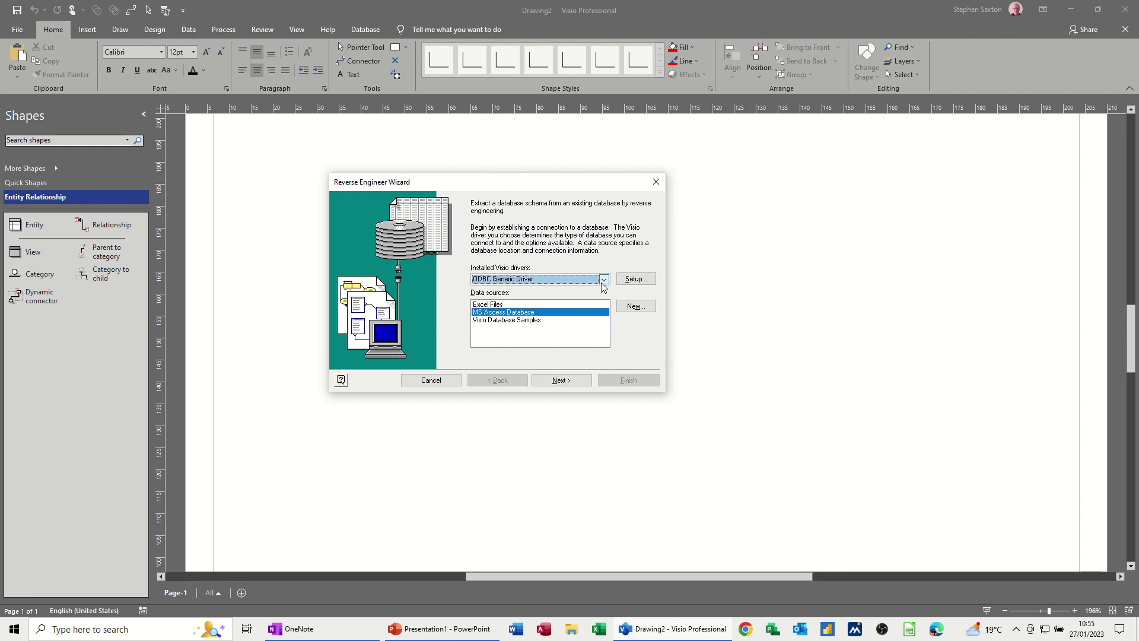
{"action": "left_click", "coordinate": [644, 283]}
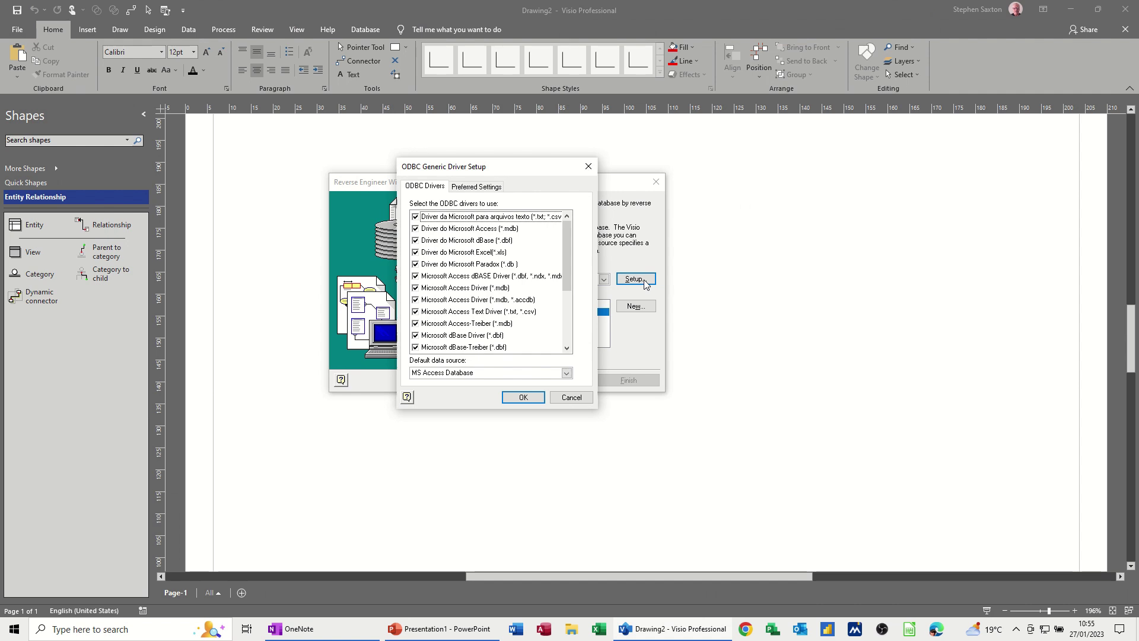
{"action": "left_click", "coordinate": [523, 398]}
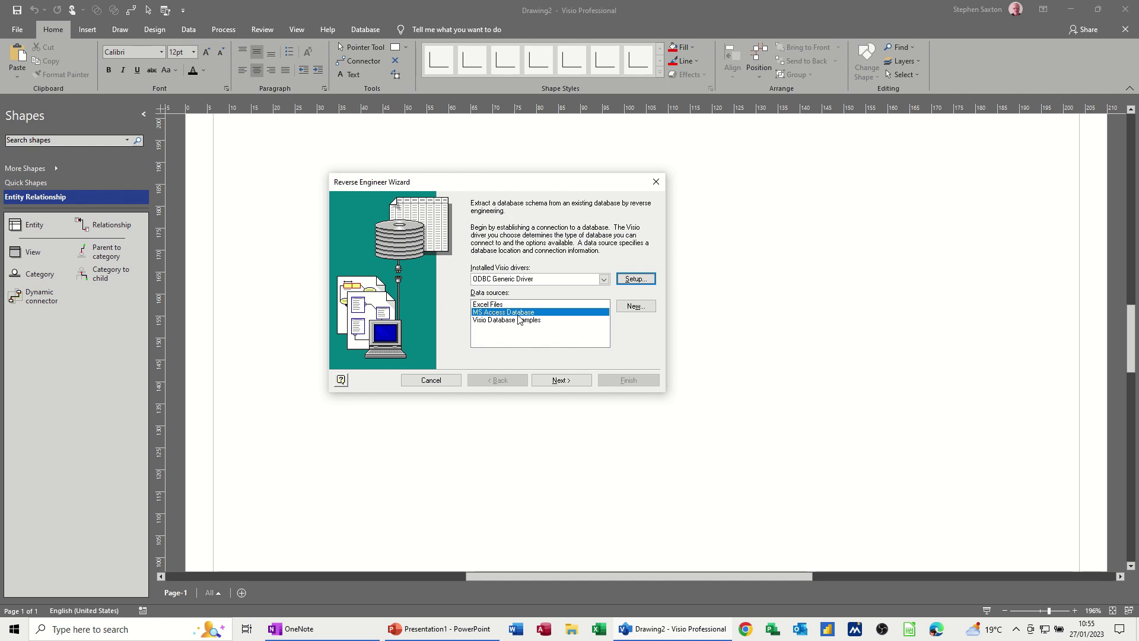
{"action": "left_click", "coordinate": [560, 382]}
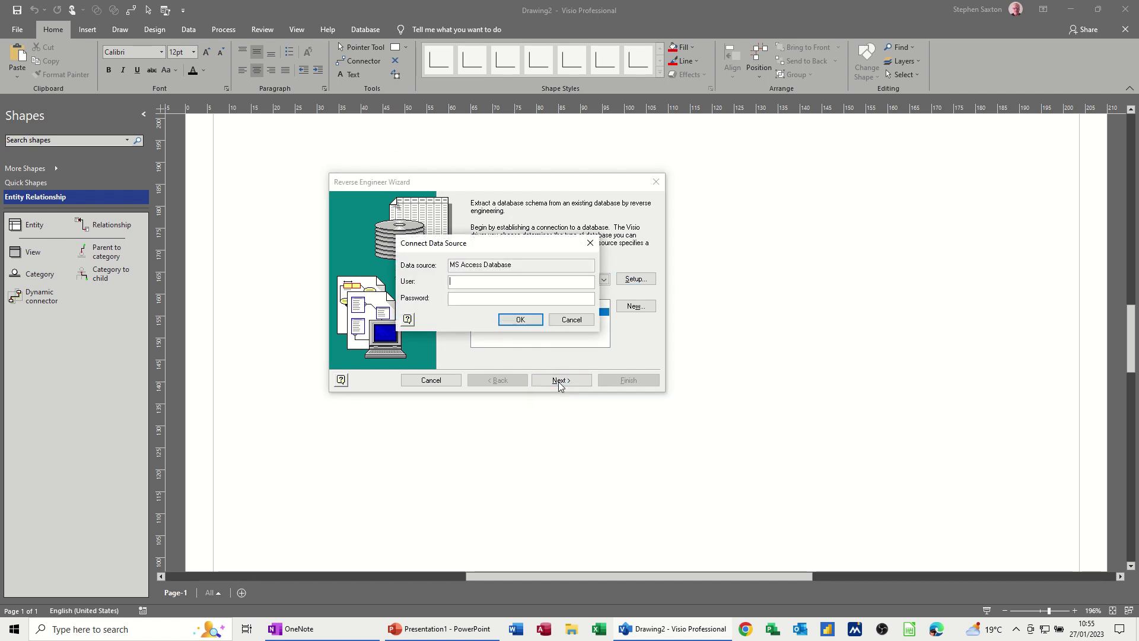
Connect without credentials and browse to the Documents folder under C:\Users.
{"action": "left_click", "coordinate": [514, 320]}
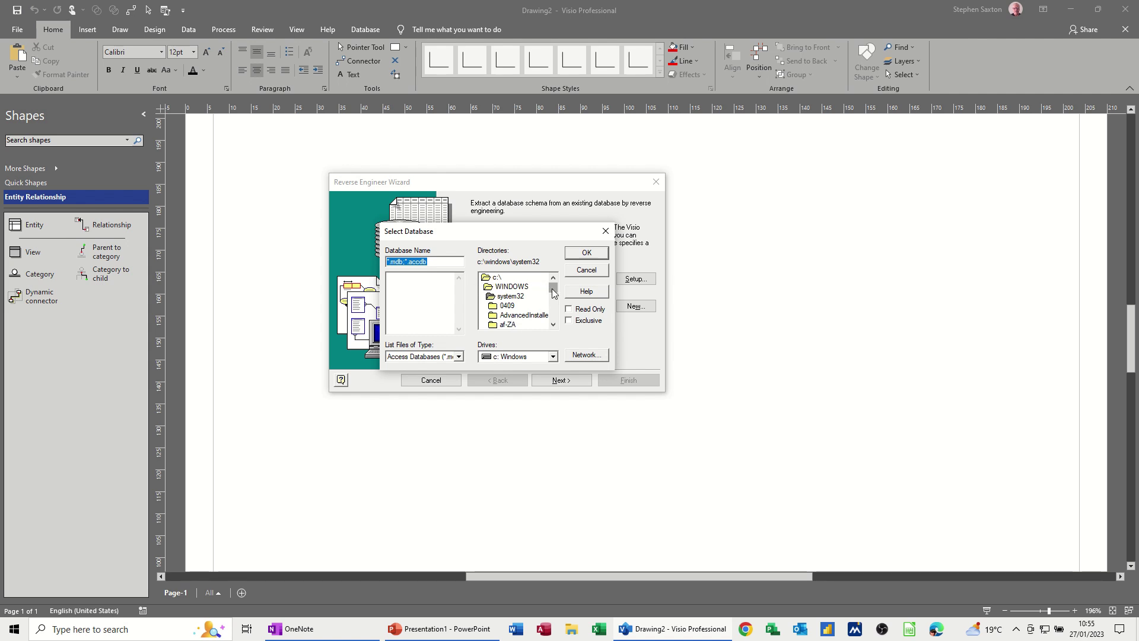
{"action": "left_click_drag", "start_coordinate": [552, 289], "coordinate": [559, 322]}
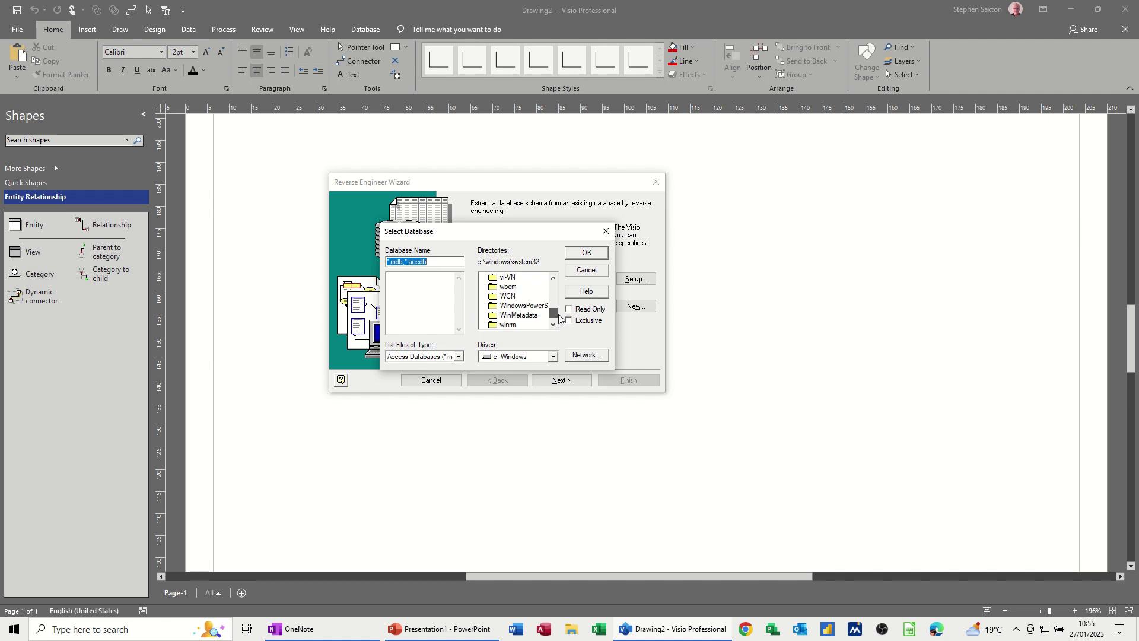
{"action": "double_click", "coordinate": [541, 297]}
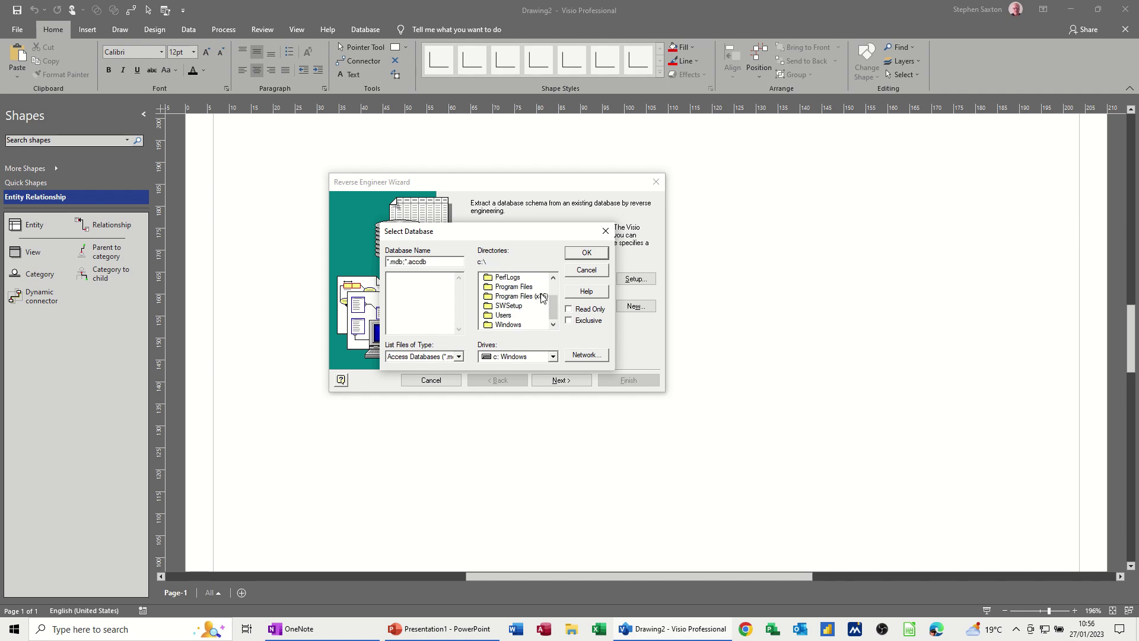
{"action": "double_click", "coordinate": [504, 316]}
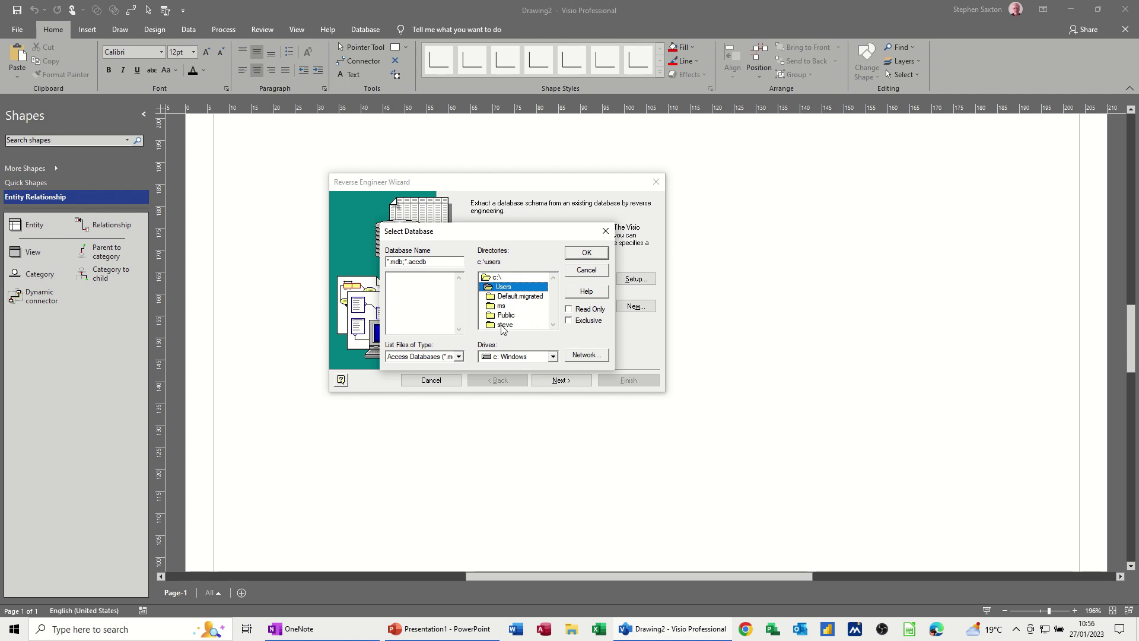
{"action": "double_click", "coordinate": [504, 326]}
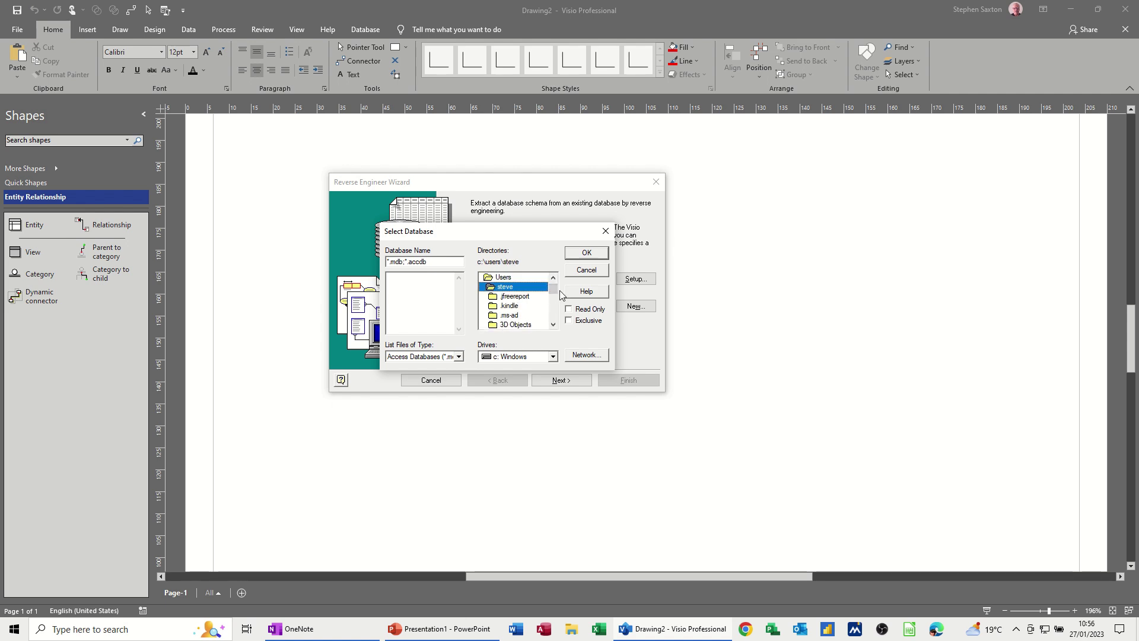
{"action": "left_click_drag", "start_coordinate": [553, 289], "coordinate": [557, 300]}
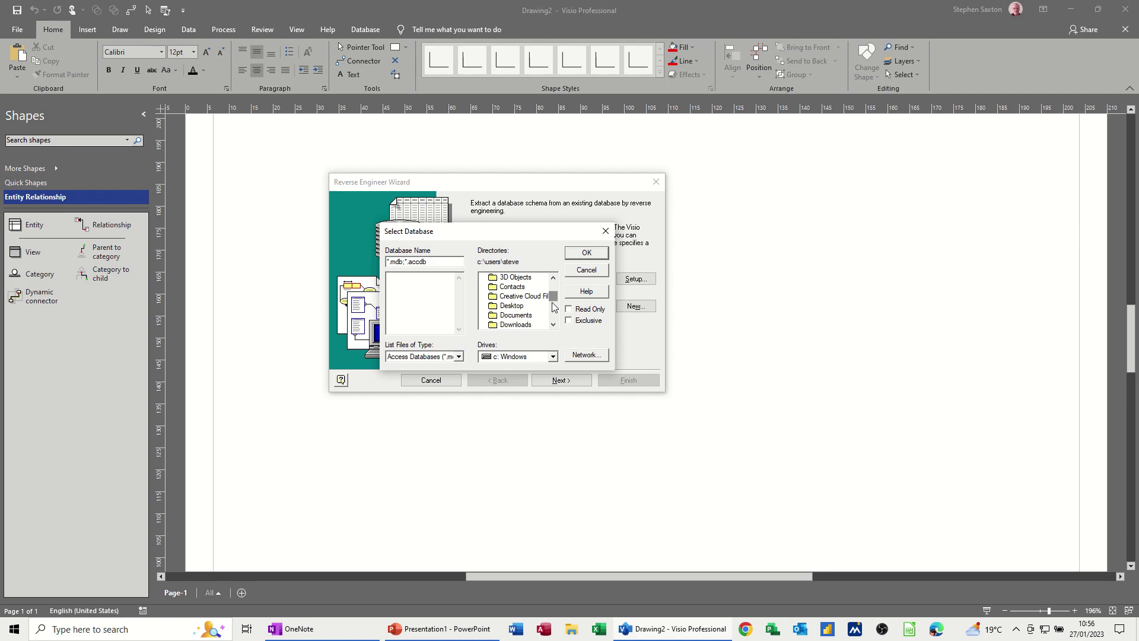
{"action": "double_click", "coordinate": [522, 316]}
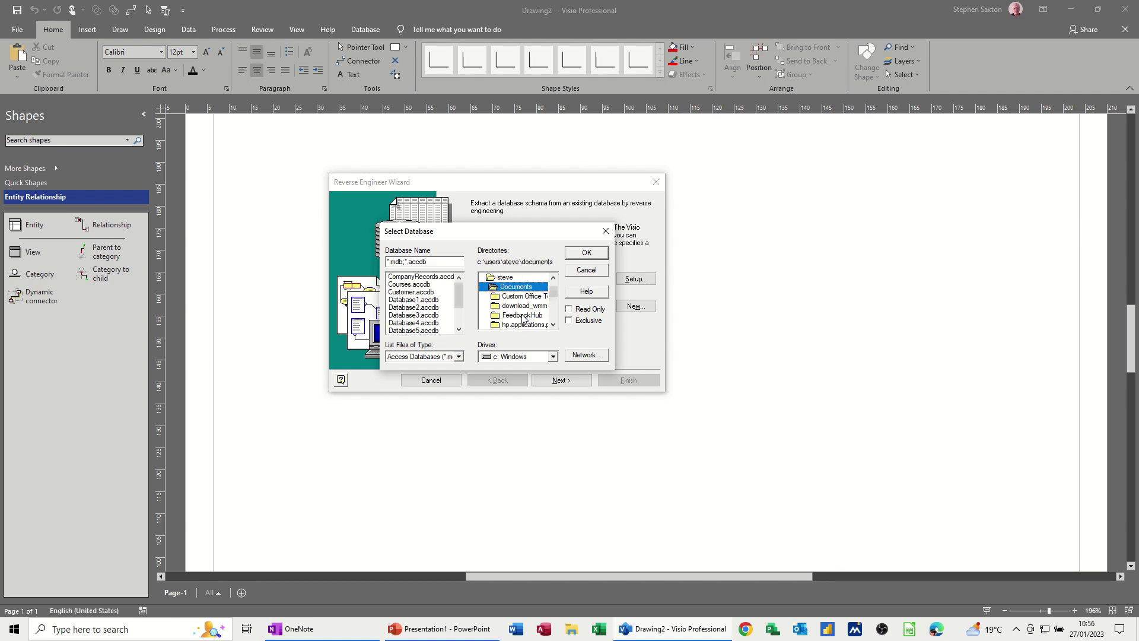
Select CompanyRecords.accdb as the source database and dismiss the driver compatibility warning.
{"action": "left_click", "coordinate": [401, 278]}
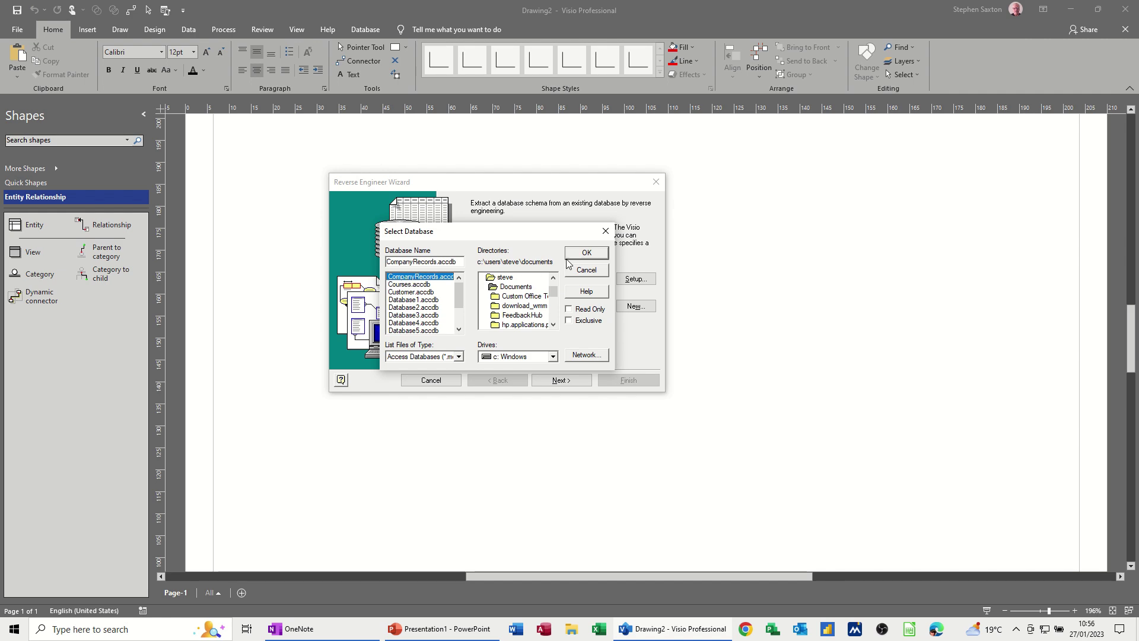
{"action": "left_click", "coordinate": [584, 254]}
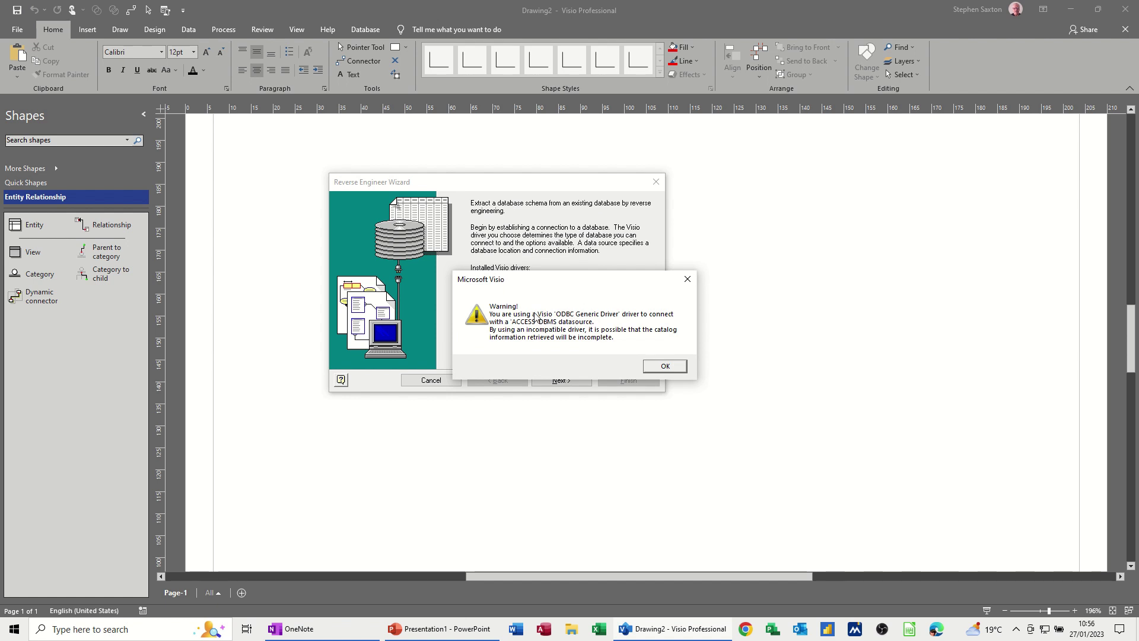
{"action": "left_click", "coordinate": [656, 369]}
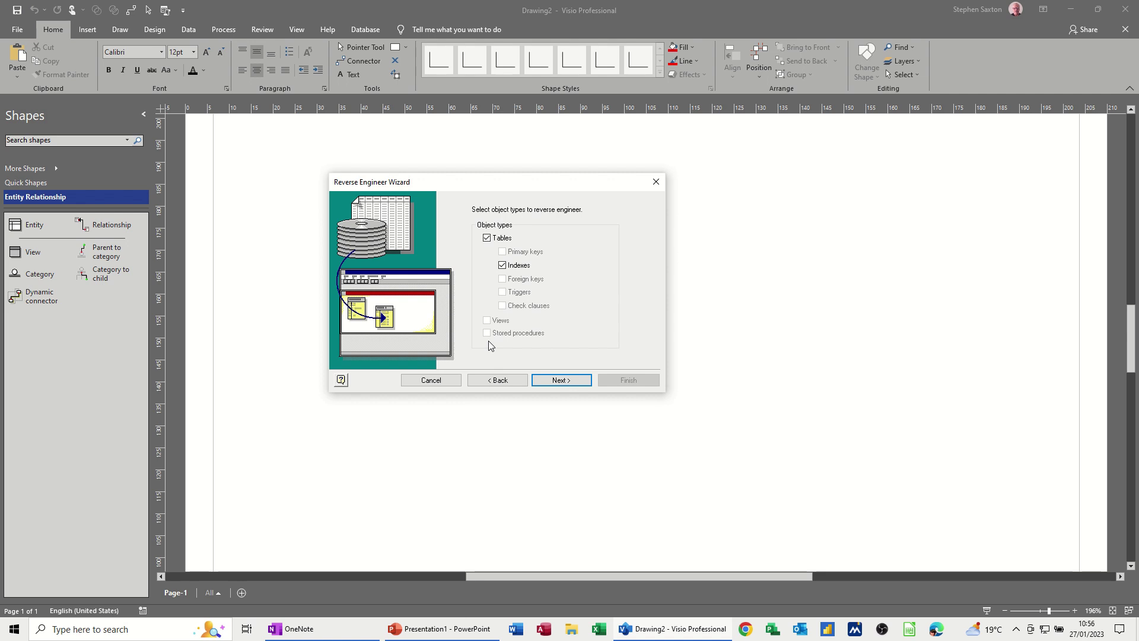
Tick TblAddressDetails, TblCourses and TblStaffTrainingRecords, add them to the current page, and finish the wizard.
{"action": "left_click", "coordinate": [563, 381]}
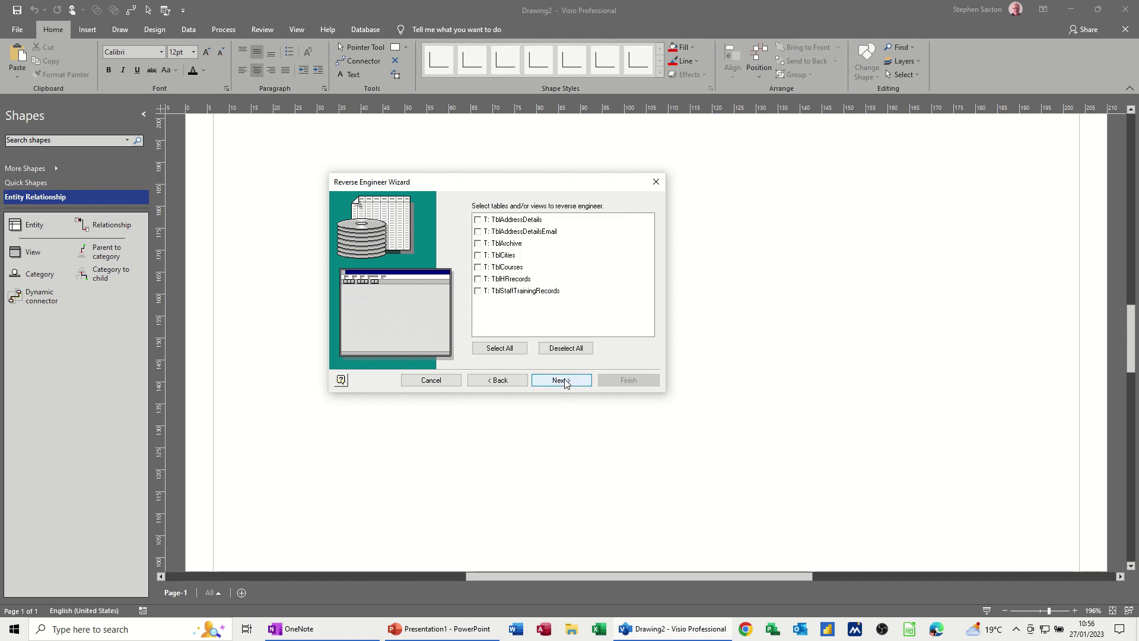
{"action": "left_click", "coordinate": [478, 221]}
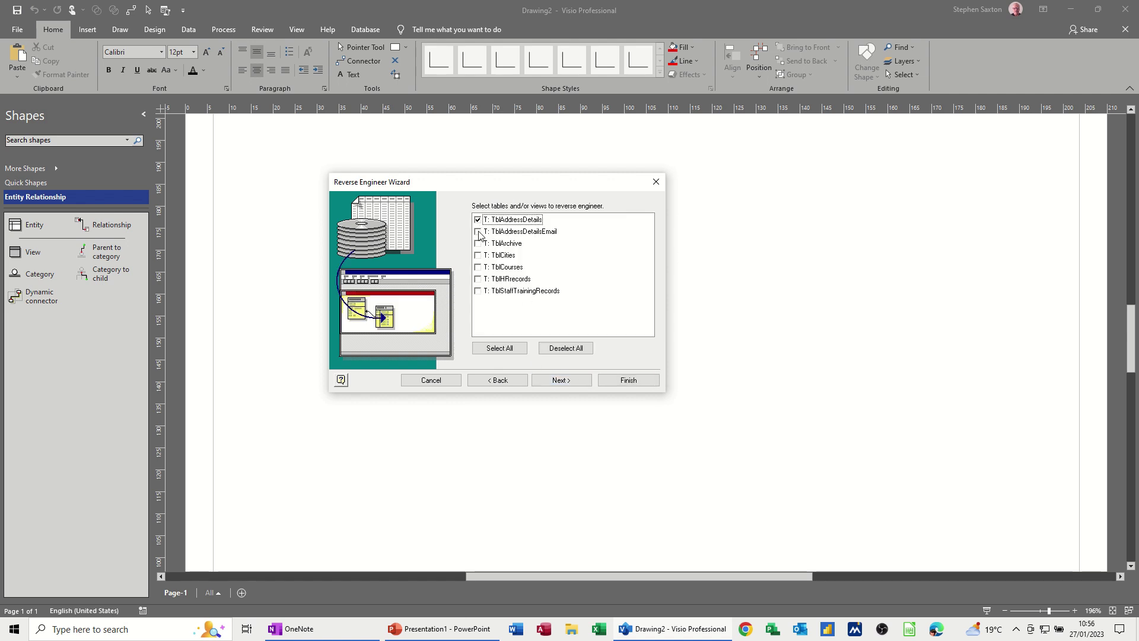
{"action": "left_click", "coordinate": [478, 267]}
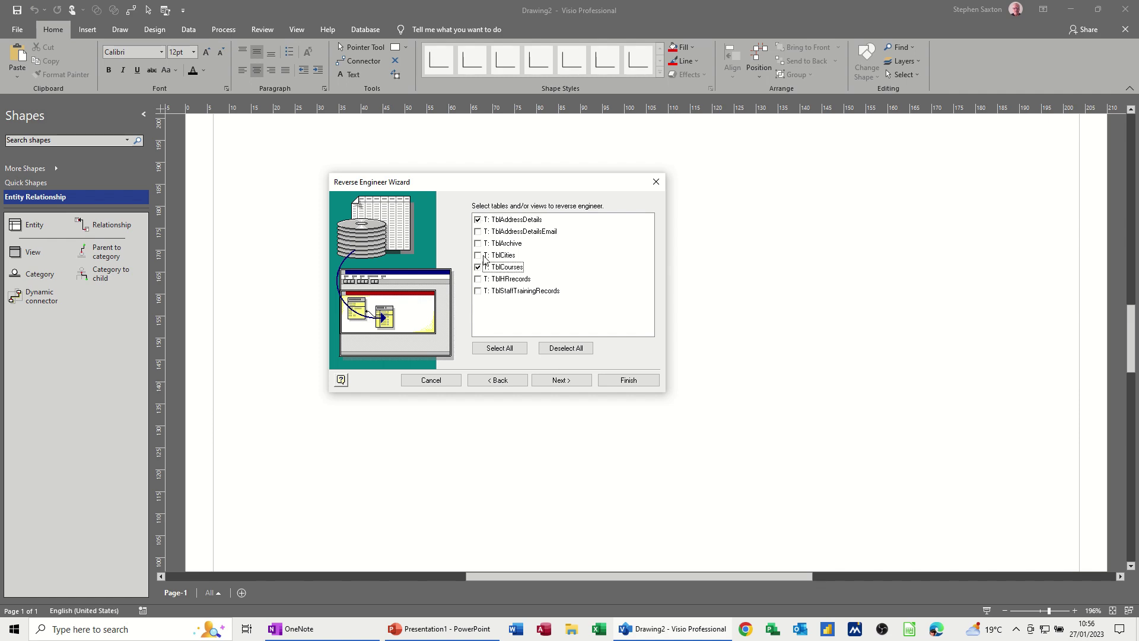
{"action": "left_click", "coordinate": [478, 292]}
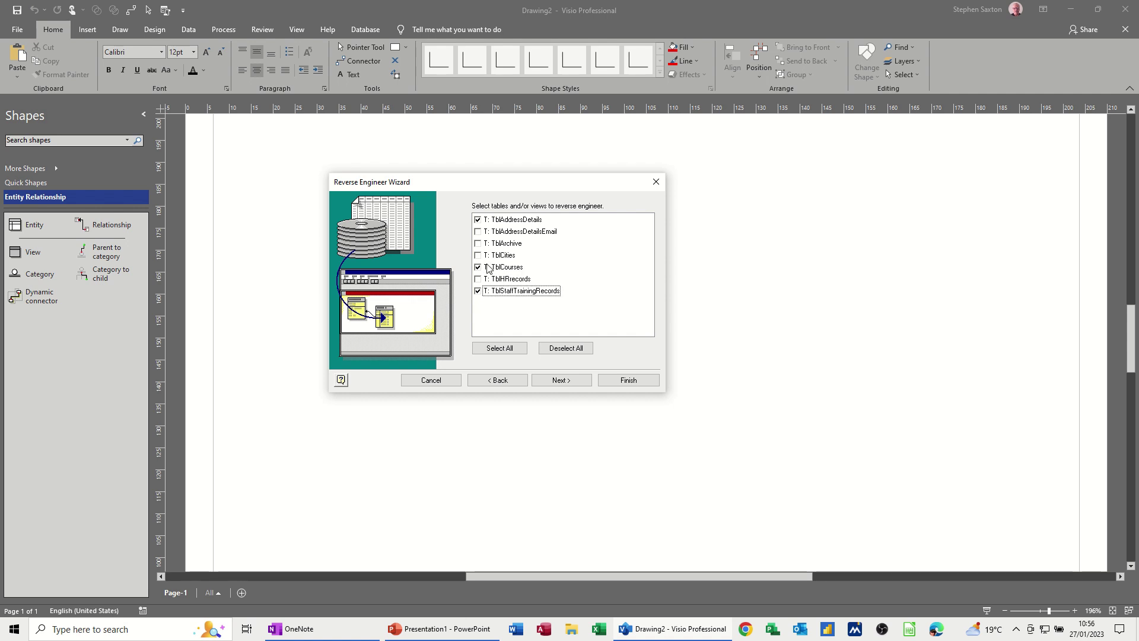
{"action": "left_click", "coordinate": [557, 382]}
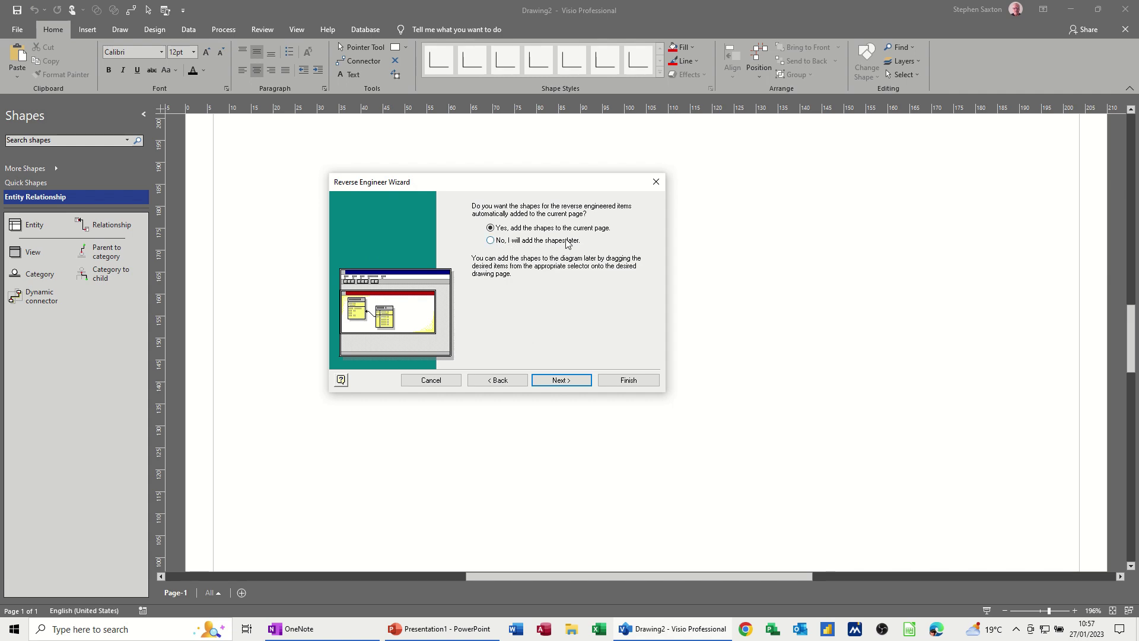
{"action": "left_click", "coordinate": [564, 381]}
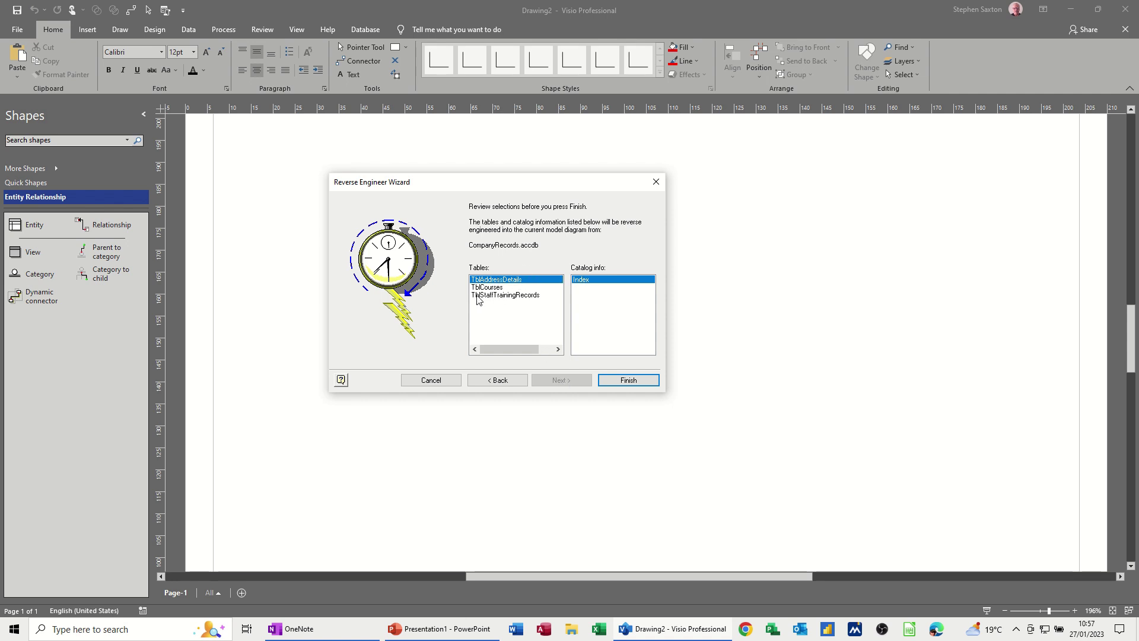
{"action": "left_click", "coordinate": [625, 382]}
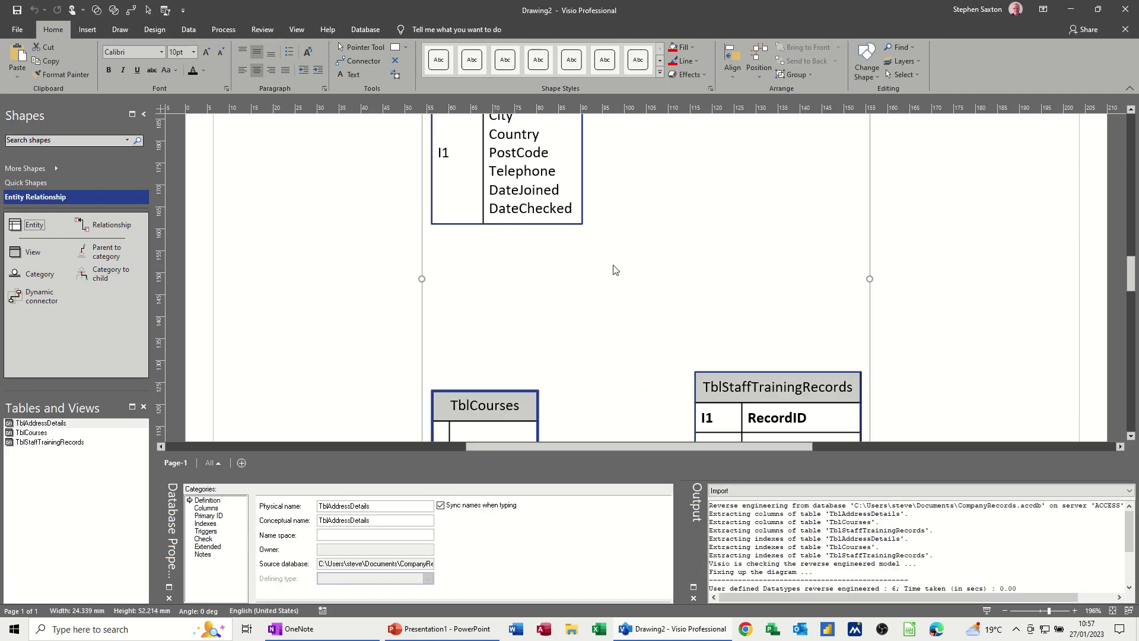
Zoom out and line up TblAddressDetails, TblCourses and TblStaffTrainingRecords left to right along the top.
{"action": "left_click", "coordinate": [925, 312]}
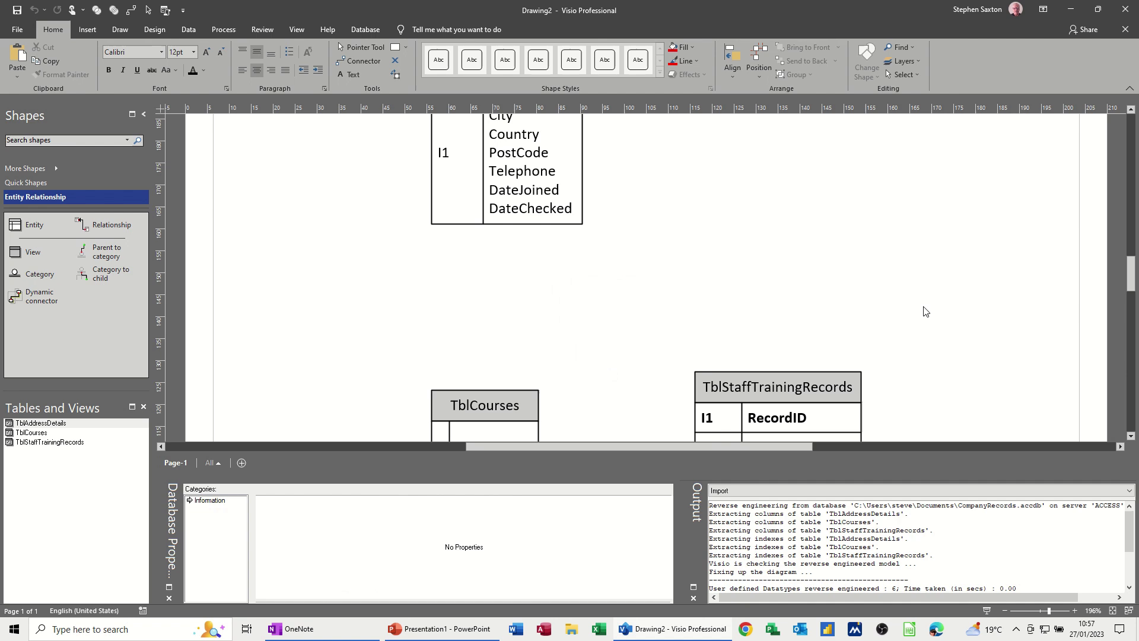
{"action": "left_click", "coordinate": [1004, 611]}
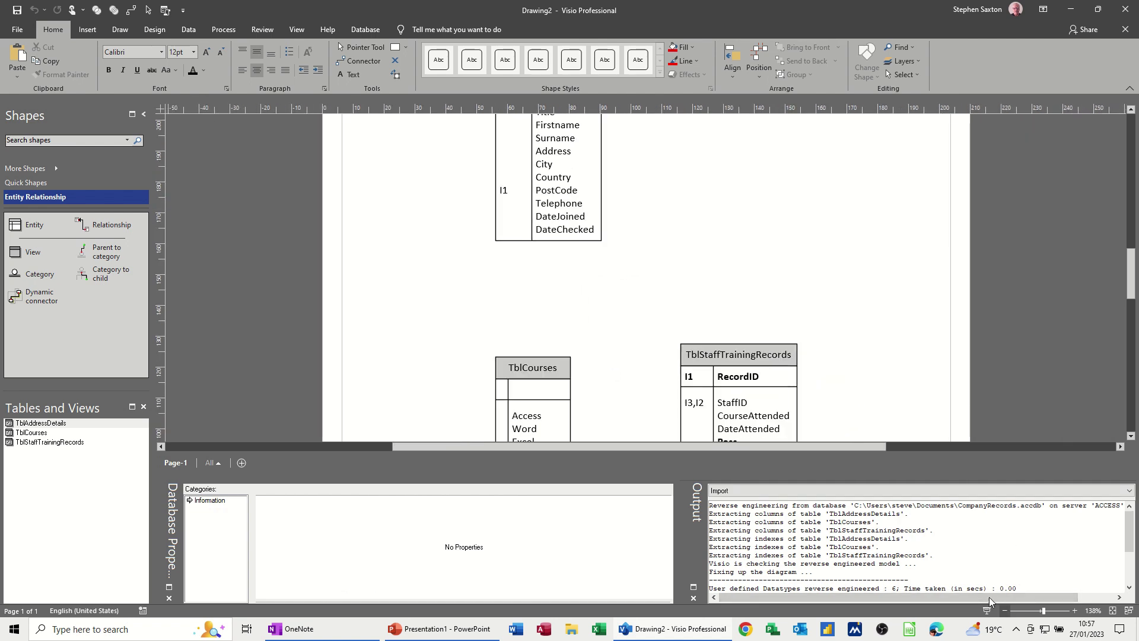
{"action": "left_click_drag", "start_coordinate": [730, 363], "coordinate": [815, 247]}
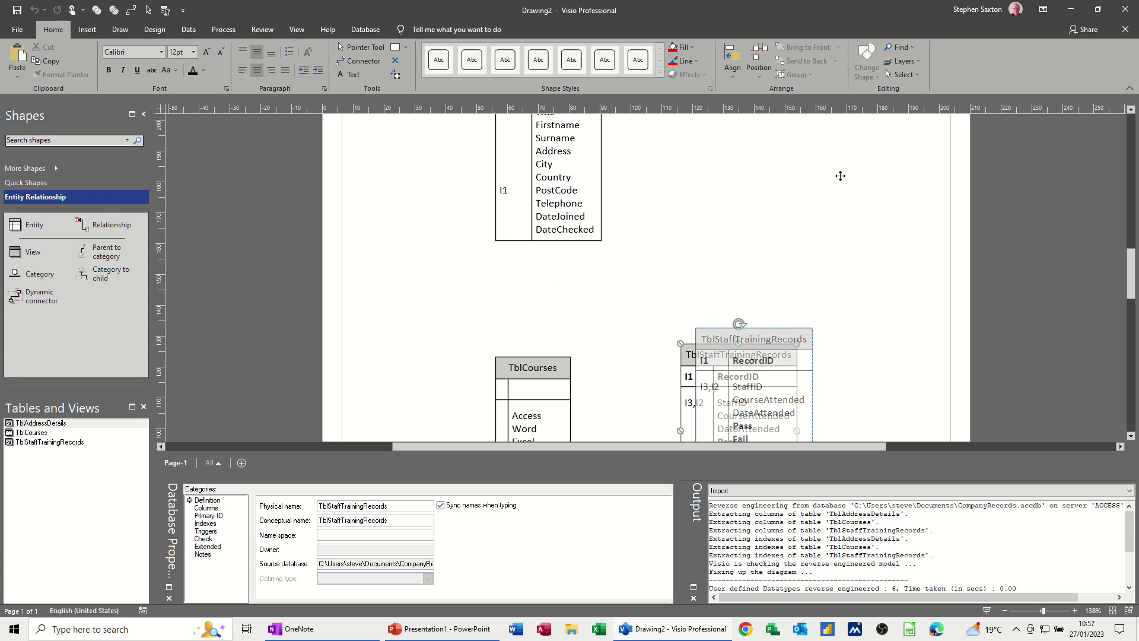
{"action": "left_click_drag", "start_coordinate": [839, 175], "coordinate": [827, 148]}
{"action": "left_click_drag", "start_coordinate": [549, 359], "coordinate": [690, 195]}
{"action": "scroll", "coordinate": [898, 344], "scroll_direction": "up", "scroll_amount": 3}
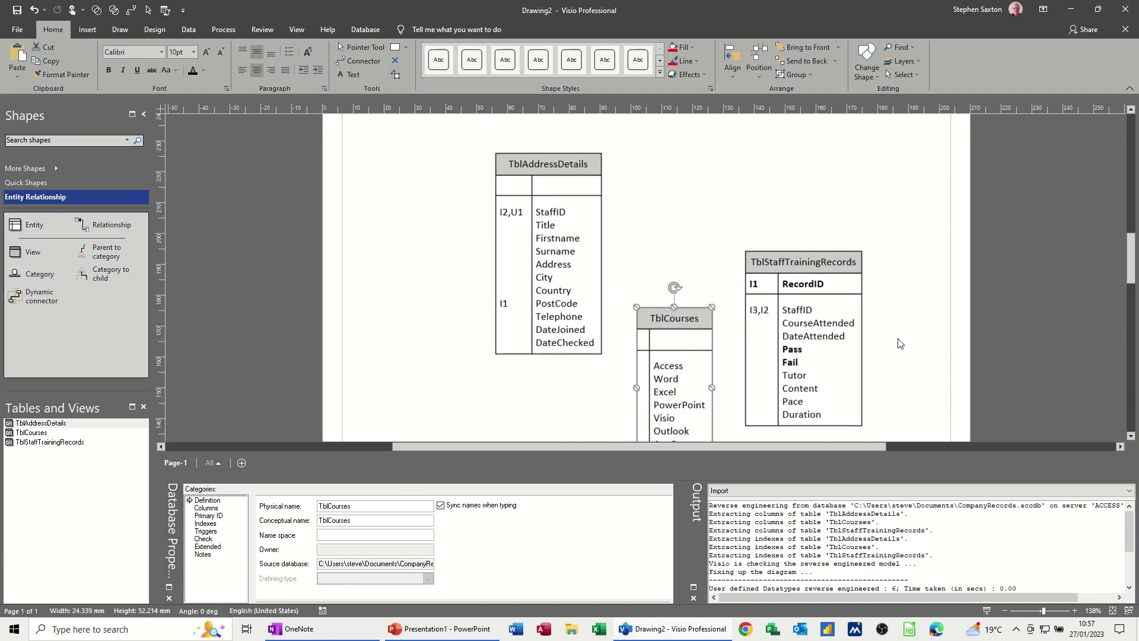
{"action": "left_click_drag", "start_coordinate": [539, 201], "coordinate": [425, 162]}
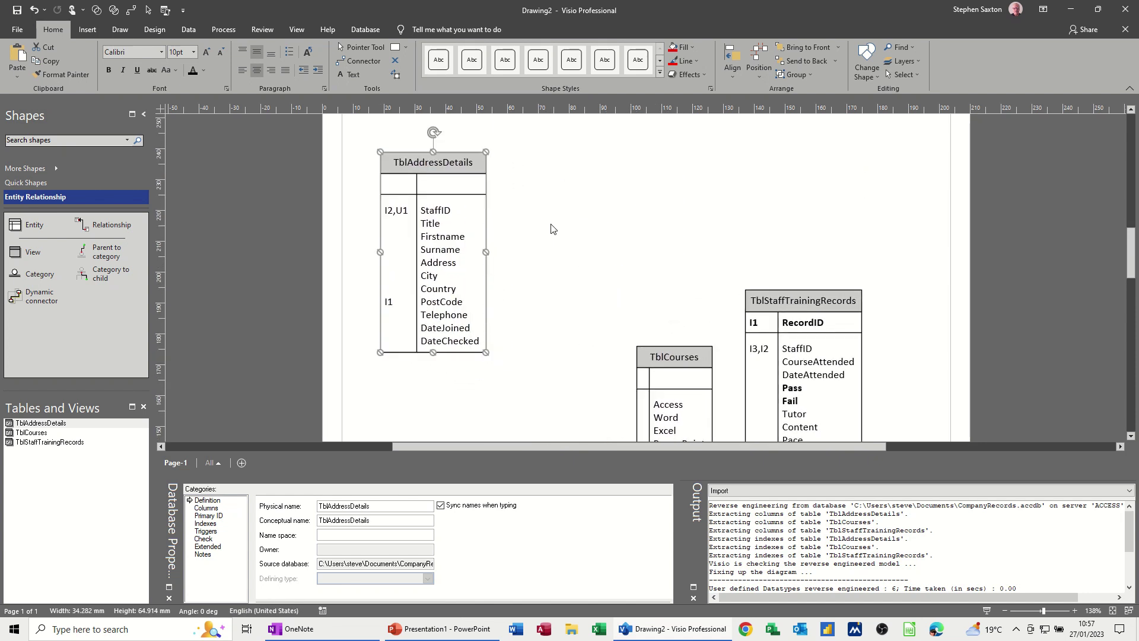
{"action": "left_click_drag", "start_coordinate": [785, 297], "coordinate": [790, 173]}
{"action": "left_click_drag", "start_coordinate": [682, 345], "coordinate": [613, 166]}
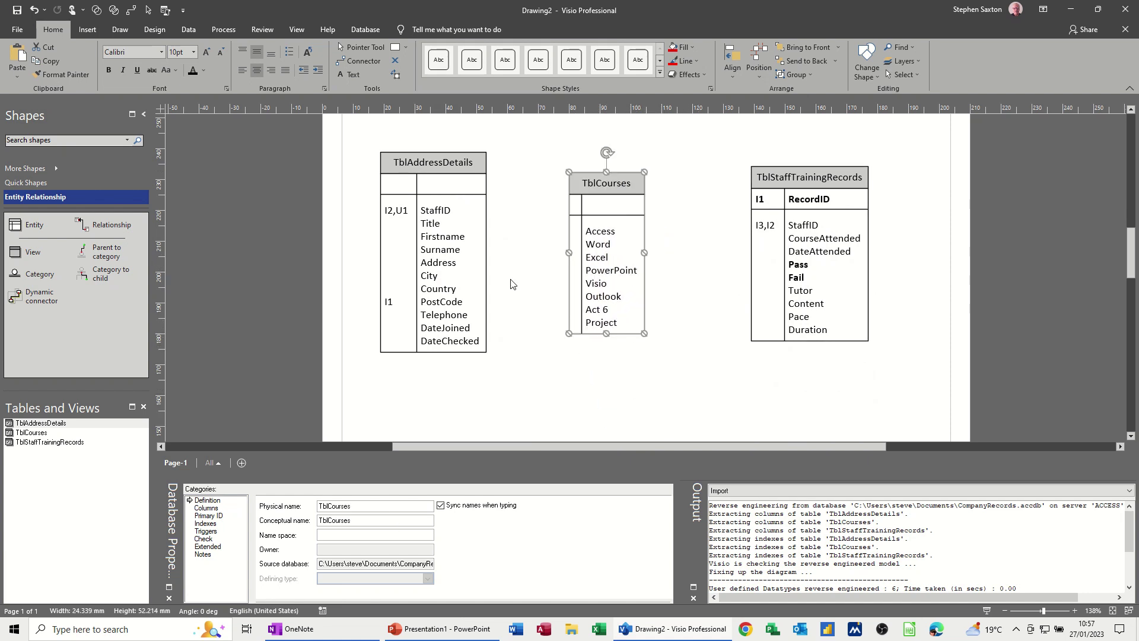
{"action": "left_click", "coordinate": [439, 215]}
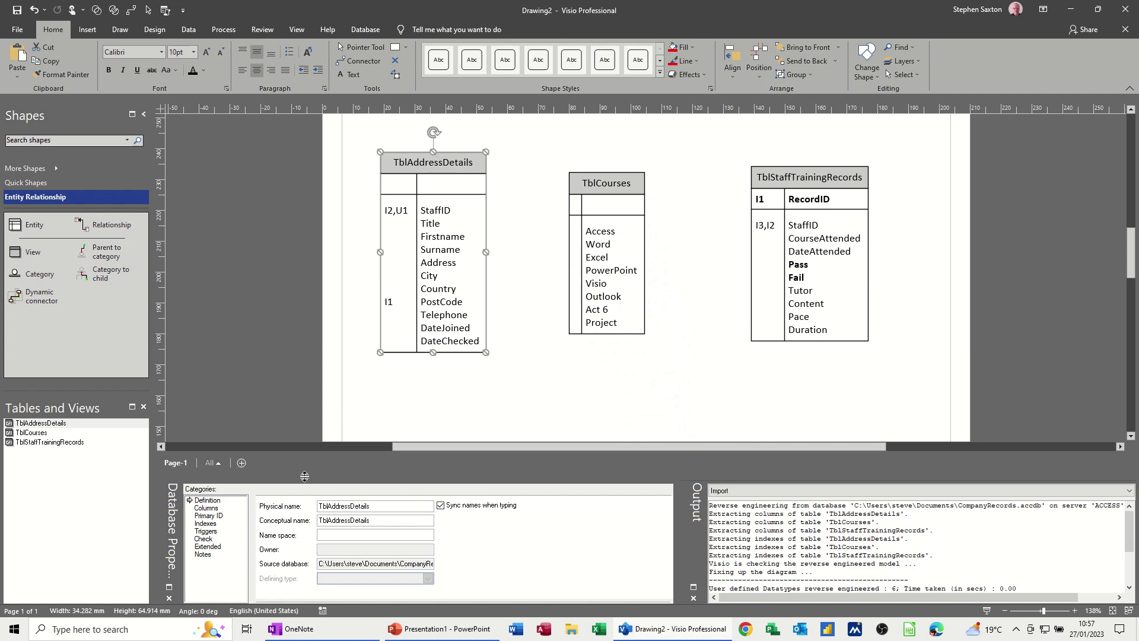
Nudge TblStaffTrainingRecords left, then add StaffID as the primary key of TblAddressDetails.
{"action": "left_click_drag", "start_coordinate": [795, 181], "coordinate": [760, 173]}
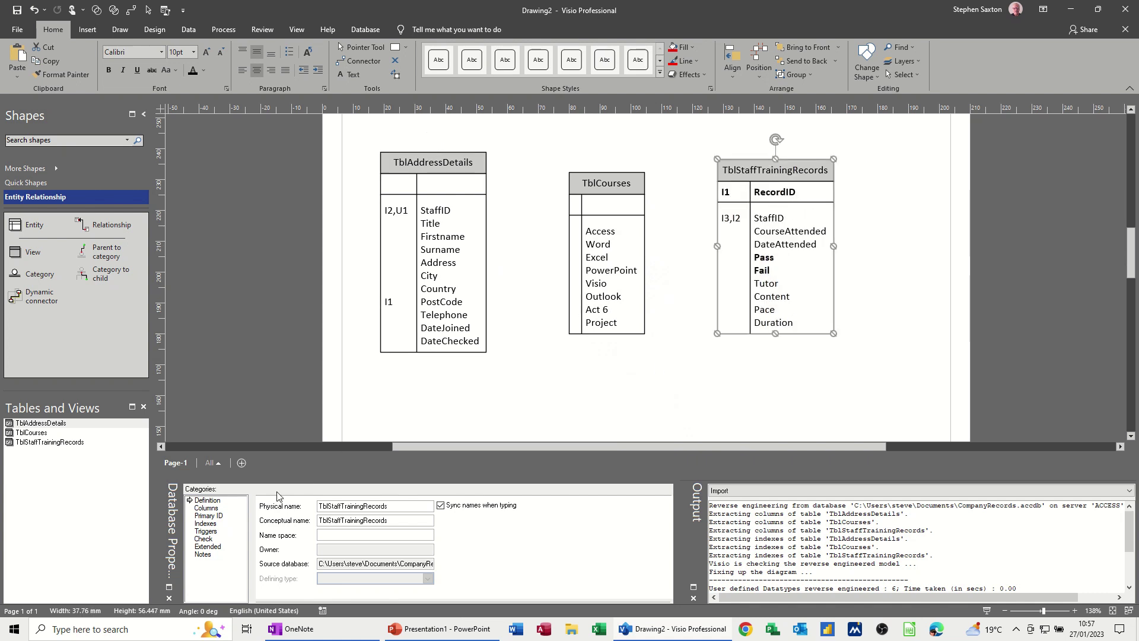
{"action": "left_click", "coordinate": [208, 515]}
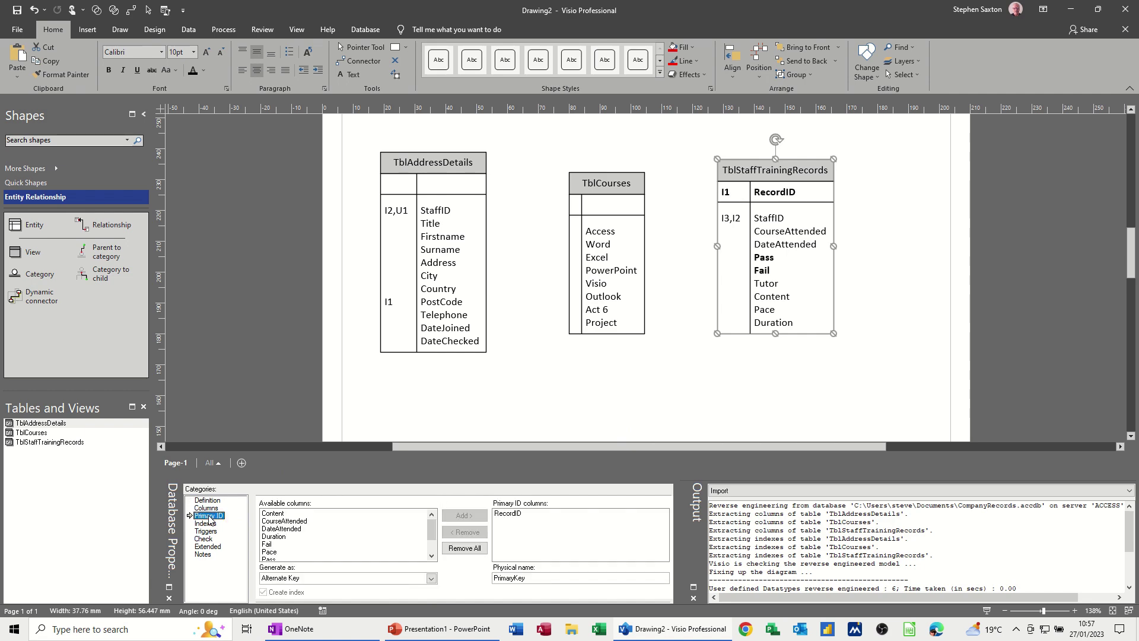
{"action": "left_click", "coordinate": [426, 214]}
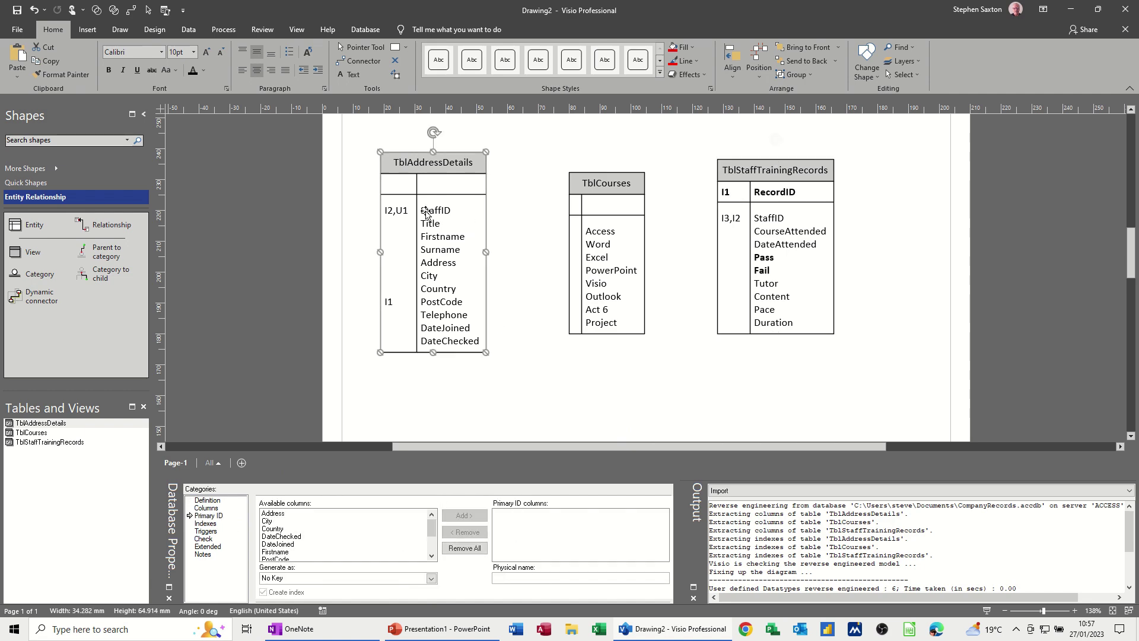
{"action": "left_click", "coordinate": [207, 516]}
{"action": "scroll", "coordinate": [285, 543], "scroll_direction": "down", "scroll_amount": 1}
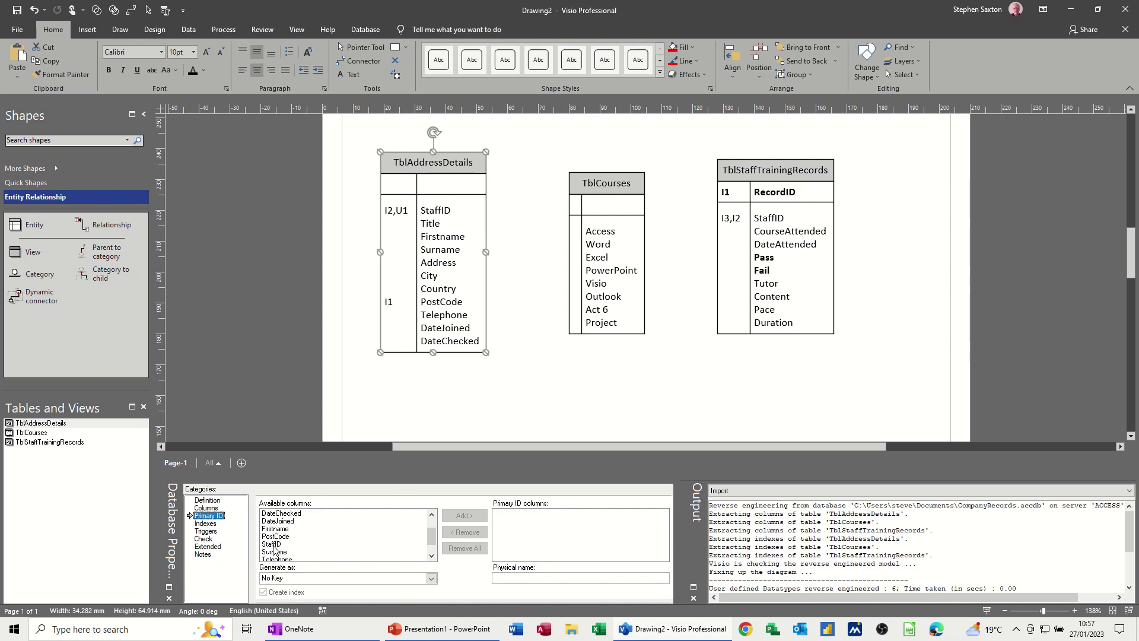
{"action": "left_click", "coordinate": [274, 544]}
{"action": "left_click", "coordinate": [460, 515]}
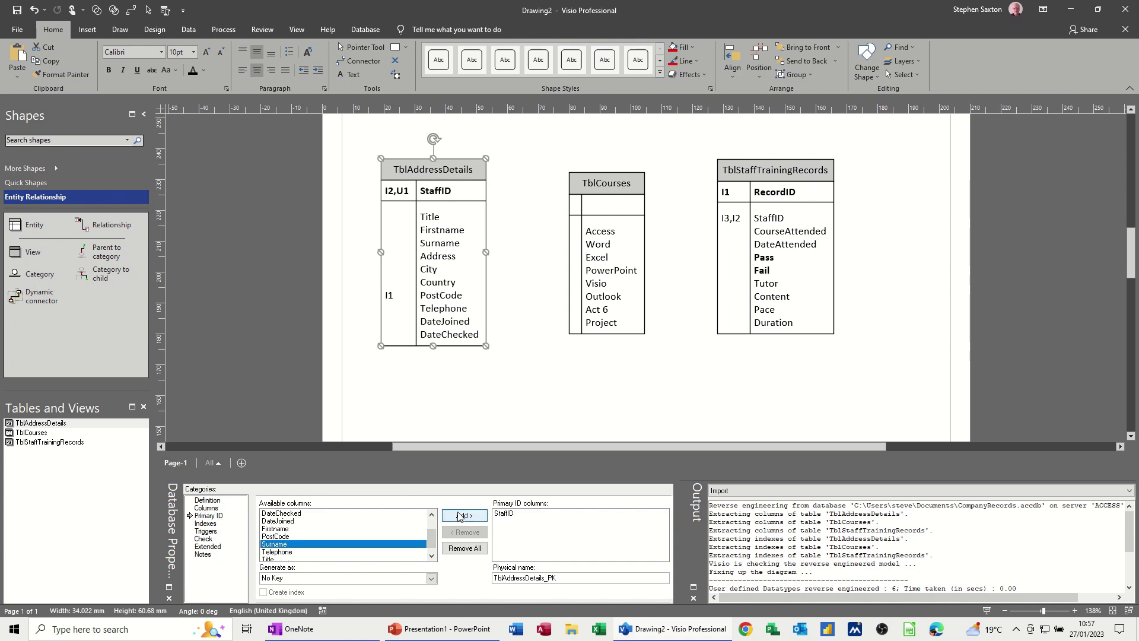
Select TblCourses to show its database properties.
{"action": "left_click", "coordinate": [610, 250]}
{"action": "scroll", "coordinate": [611, 273], "scroll_direction": "down", "scroll_amount": 2}
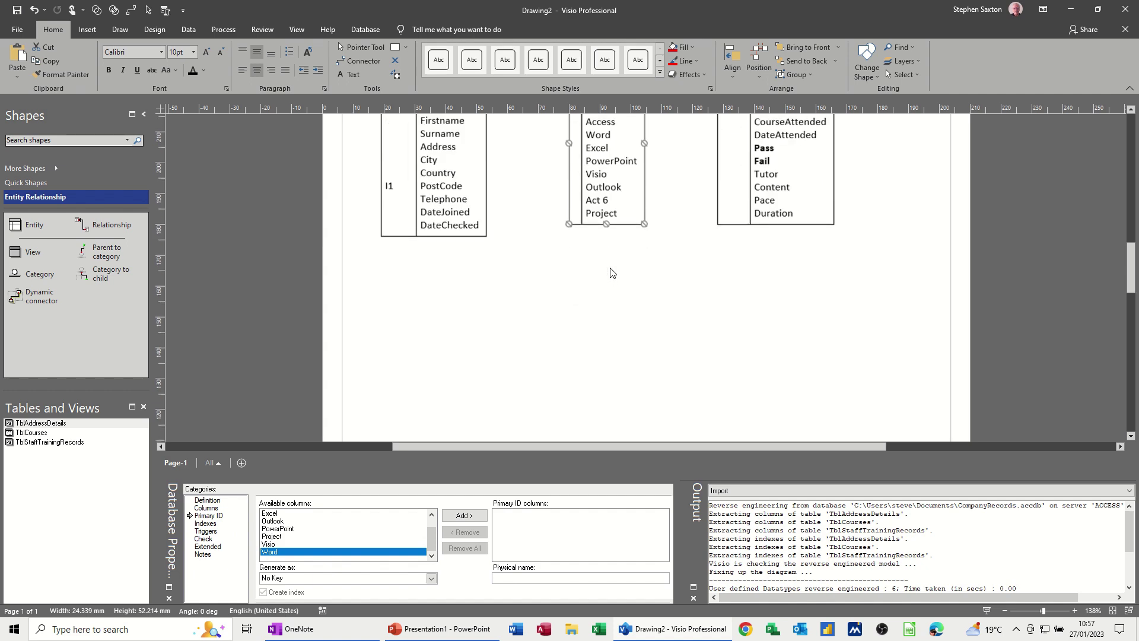
{"action": "scroll", "coordinate": [612, 273], "scroll_direction": "up", "scroll_amount": 2}
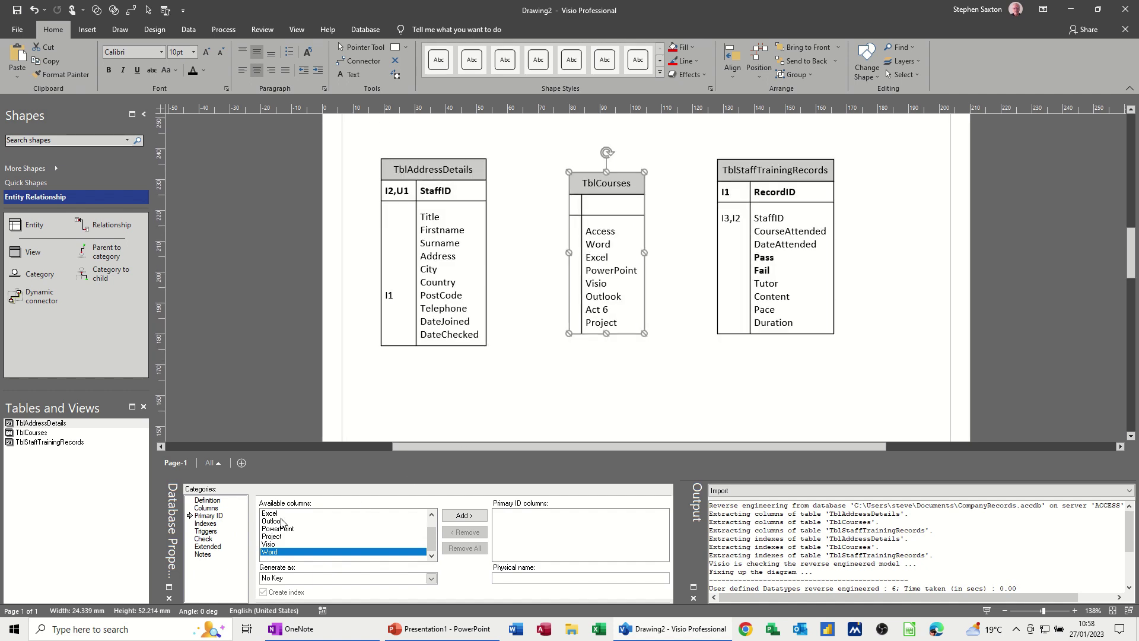
{"action": "scroll", "coordinate": [282, 521], "scroll_direction": "up", "scroll_amount": 1}
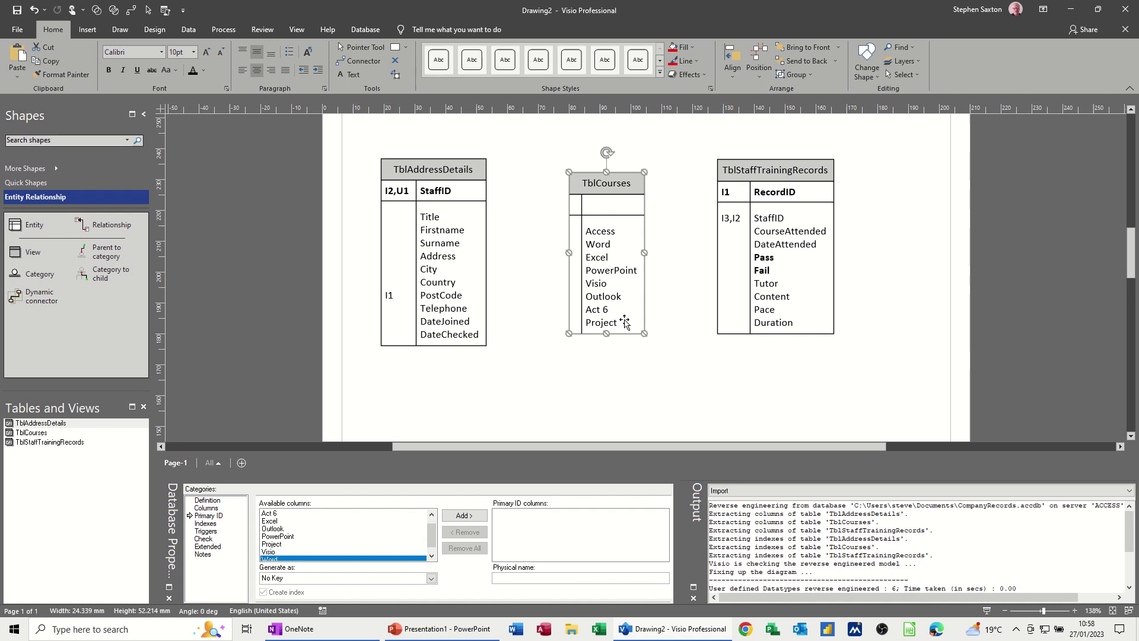
Add StaffID and CourseID columns to TblCourses.
{"action": "left_click", "coordinate": [206, 508]}
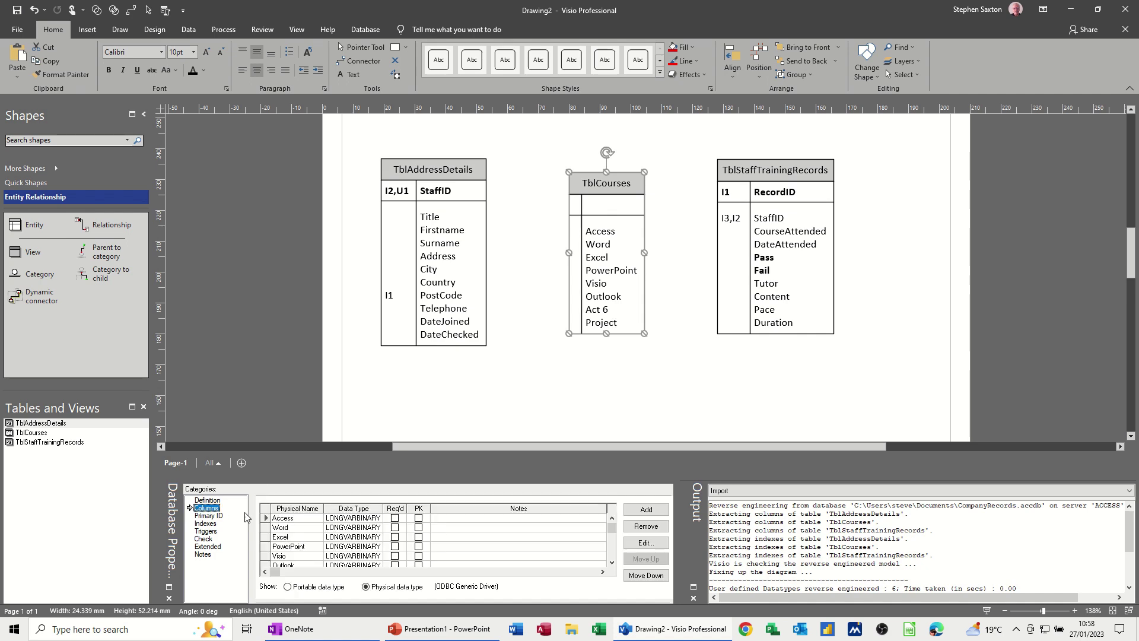
{"action": "scroll", "coordinate": [314, 528], "scroll_direction": "down", "scroll_amount": 1}
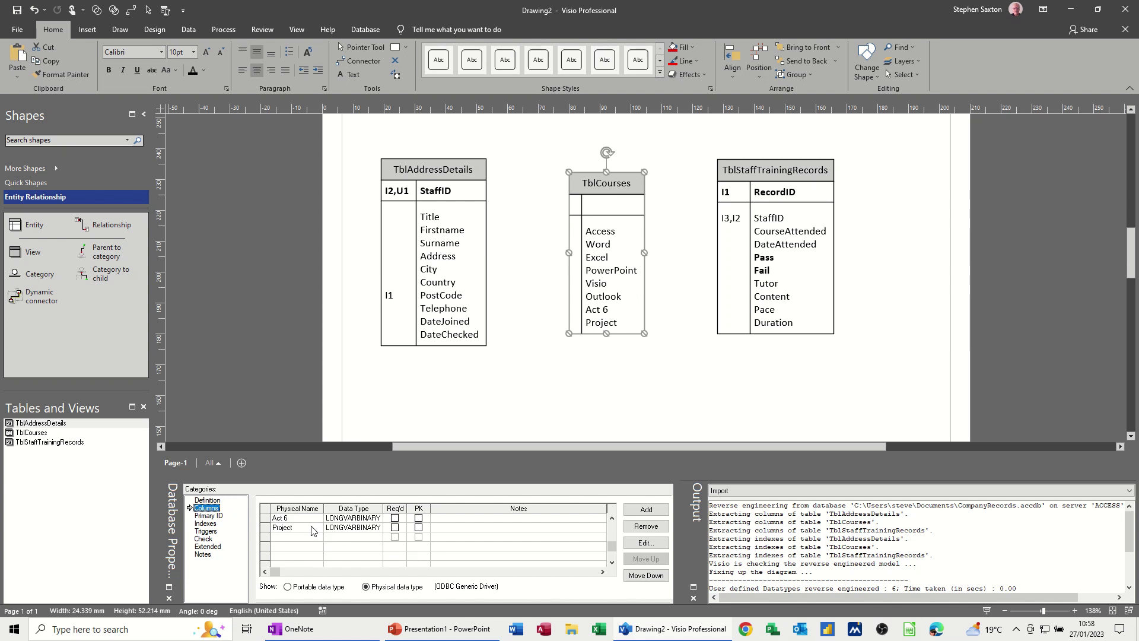
{"action": "left_click", "coordinate": [294, 537]}
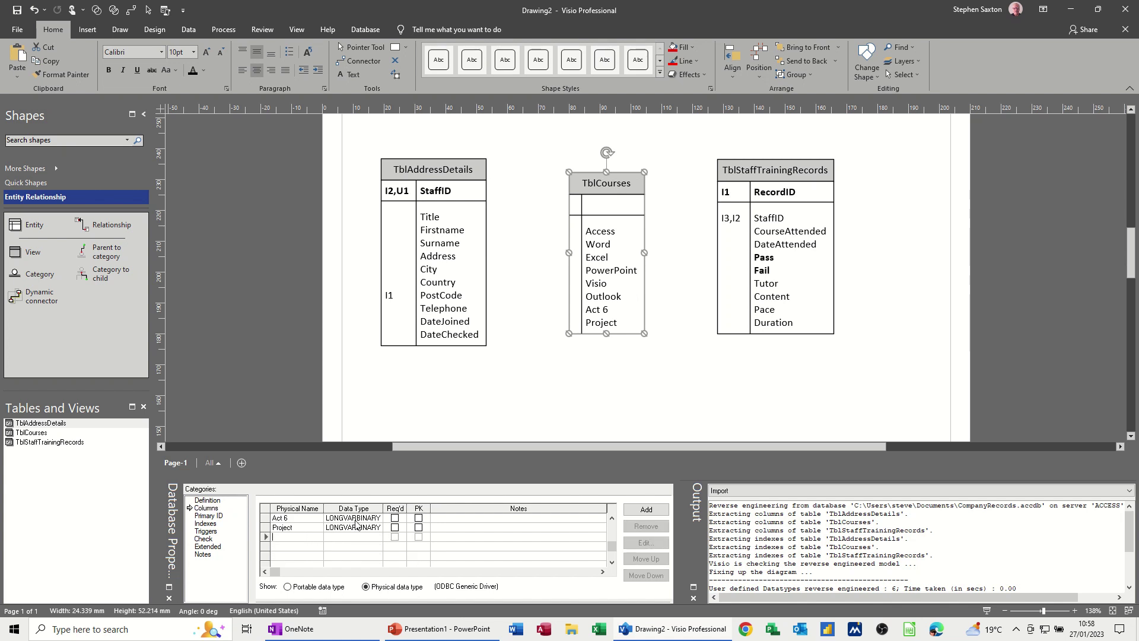
{"action": "type", "text": "Sta"}
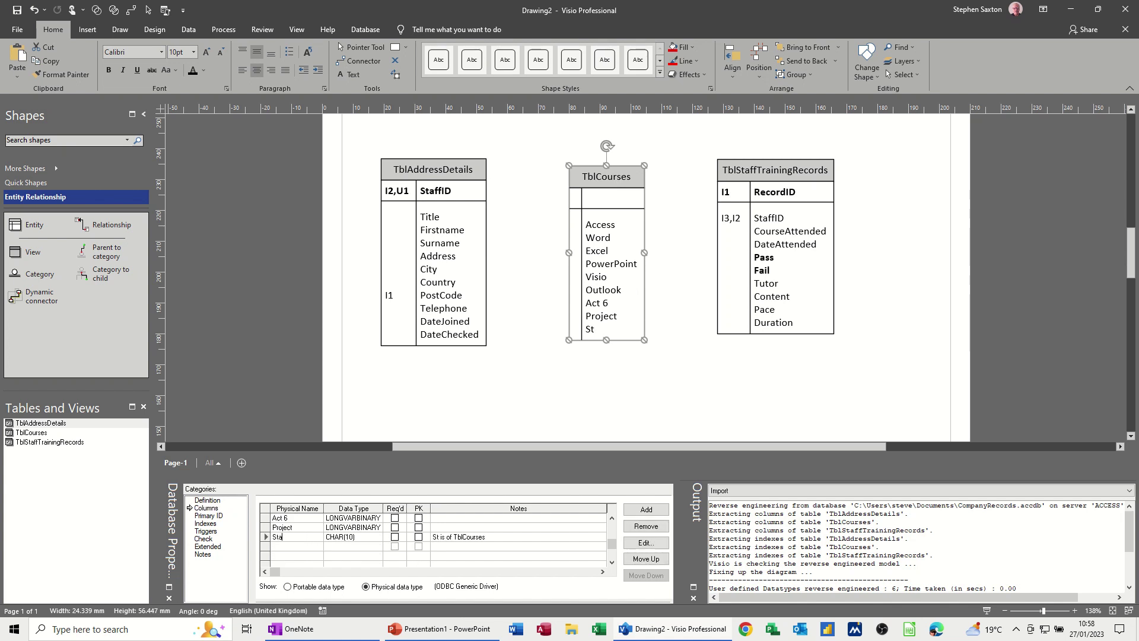
{"action": "type", "text": "ffID"}
{"action": "left_click", "coordinate": [300, 547]}
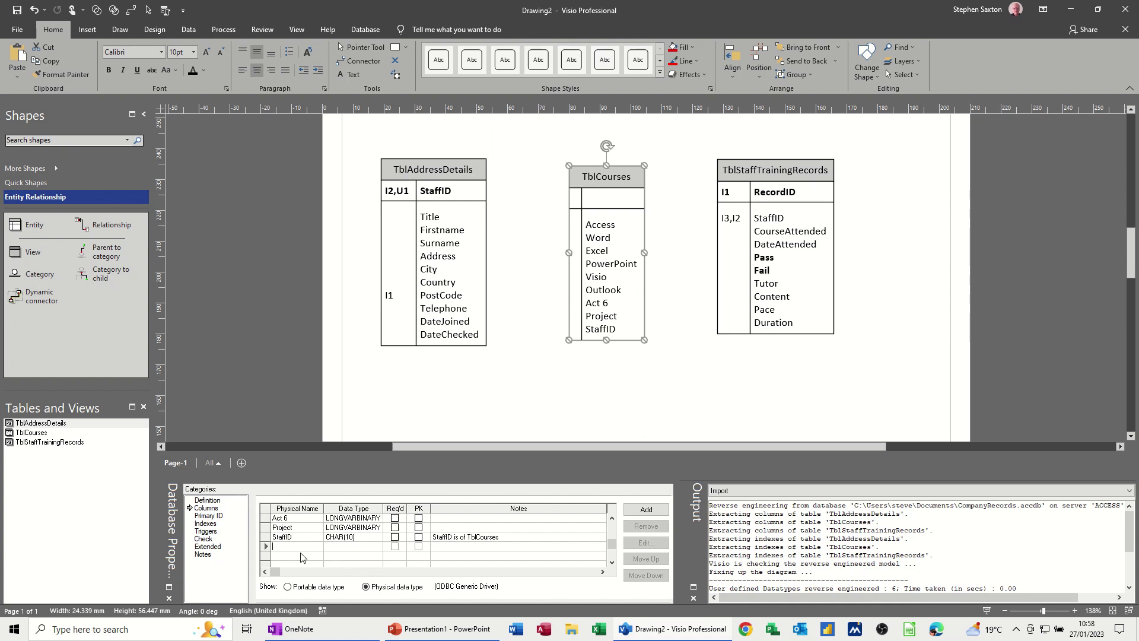
{"action": "type", "text": "CourseID"}
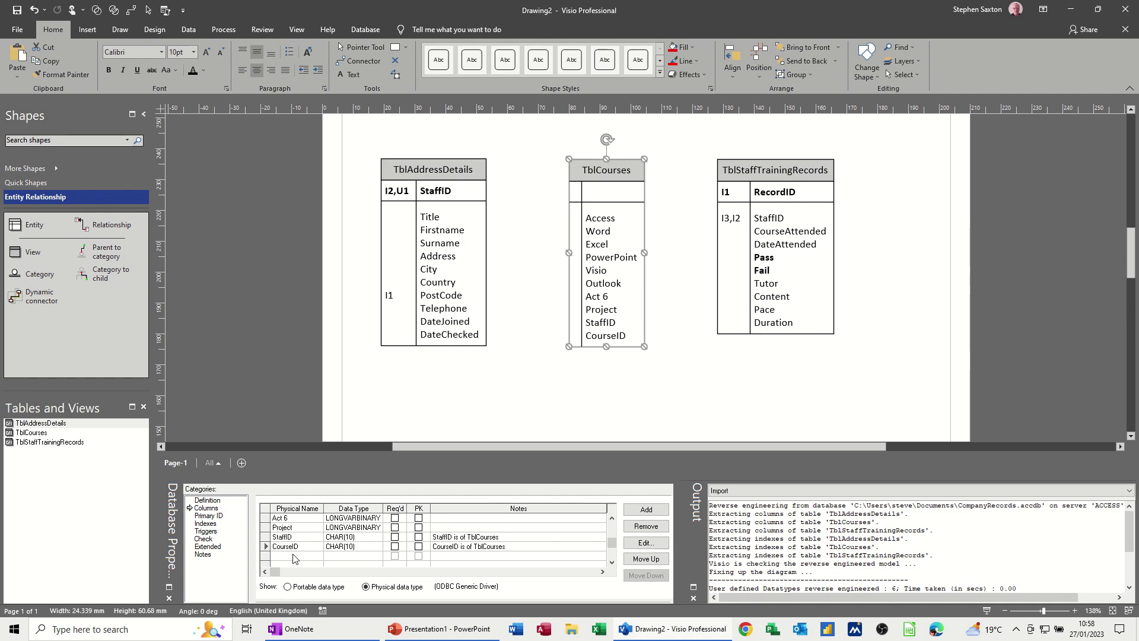
{"action": "left_click", "coordinate": [293, 554]}
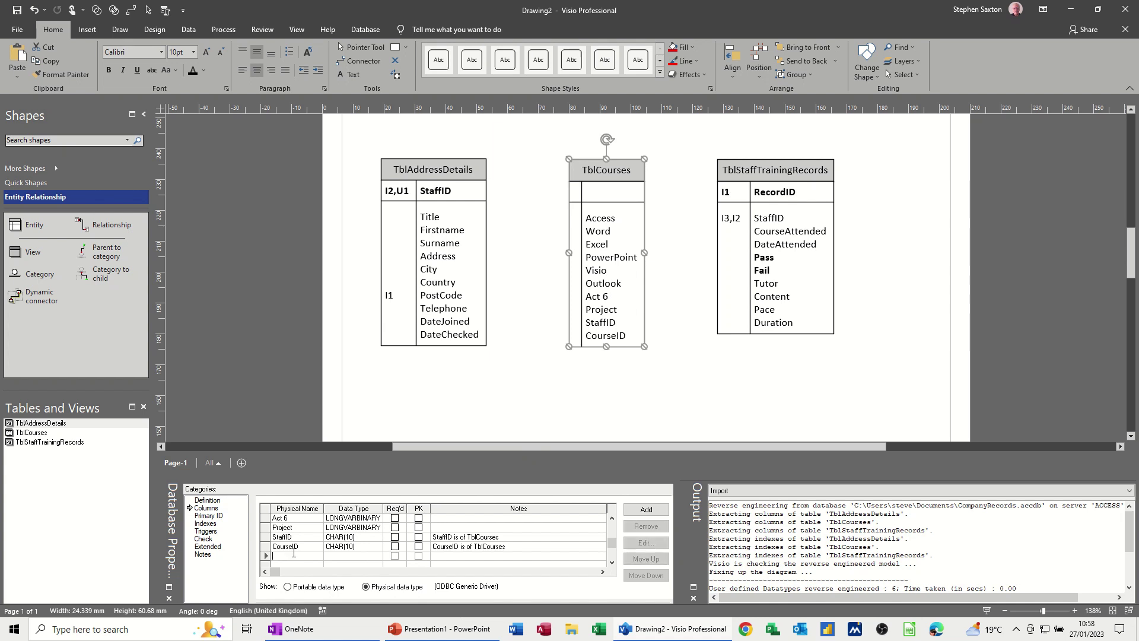
Make CourseID the primary key of TblCourses.
{"action": "left_click", "coordinate": [220, 515]}
{"action": "left_click", "coordinate": [278, 522]}
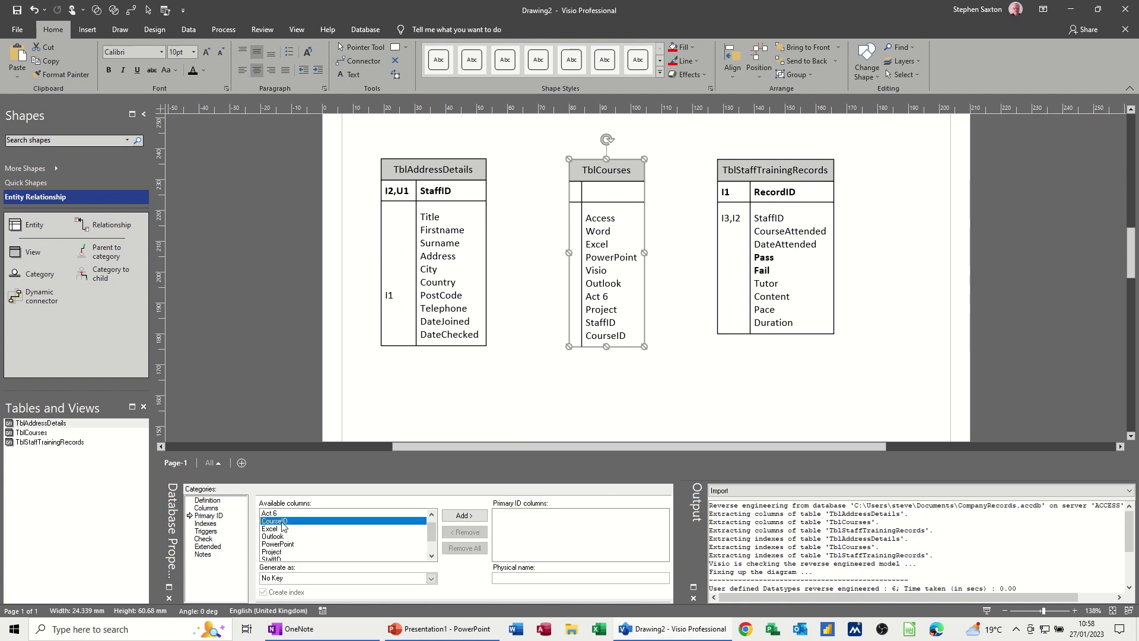
{"action": "left_click", "coordinate": [463, 515]}
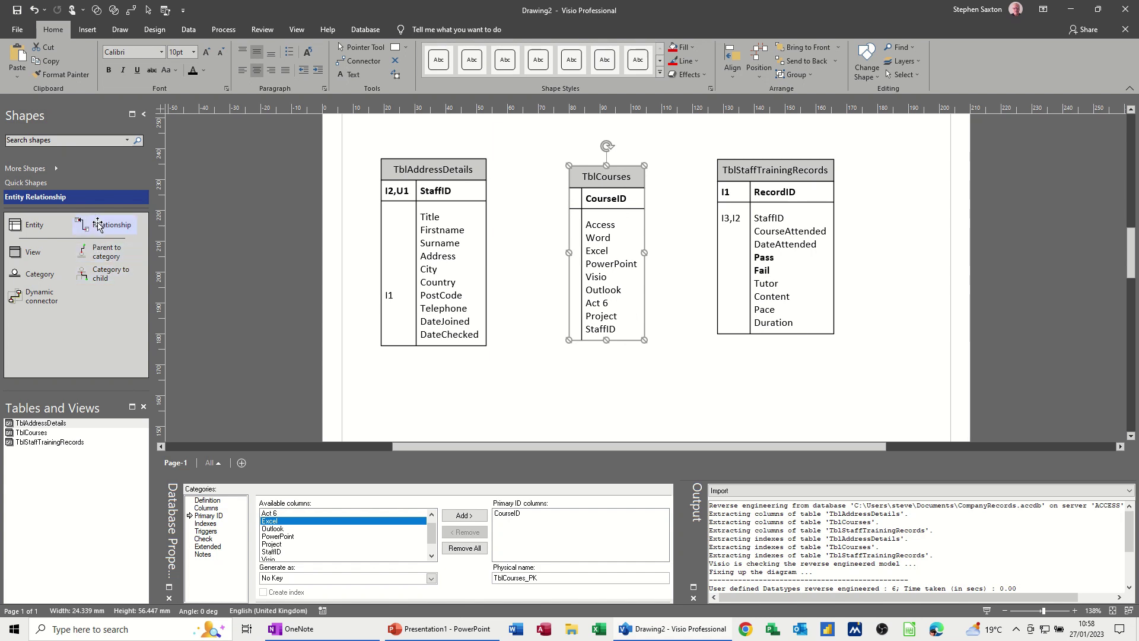
Drop a Relationship shape and attach its start to TblAddressDetails.
{"action": "left_click_drag", "start_coordinate": [98, 224], "coordinate": [506, 332]}
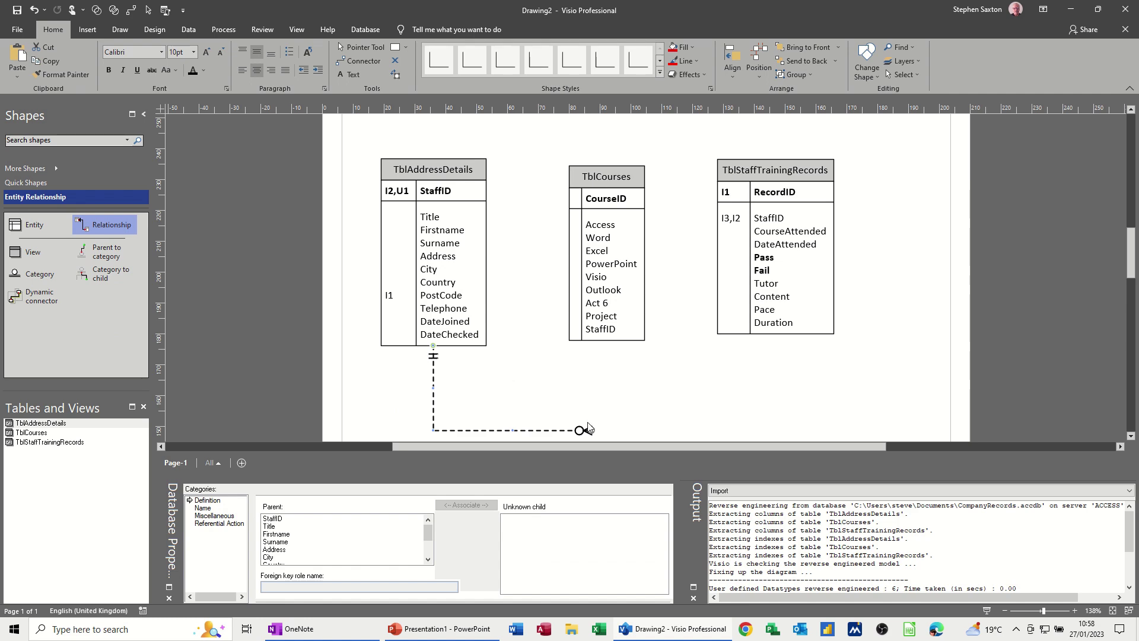
{"action": "left_click_drag", "start_coordinate": [598, 435], "coordinate": [581, 356]}
{"action": "left_click_drag", "start_coordinate": [585, 291], "coordinate": [572, 280]}
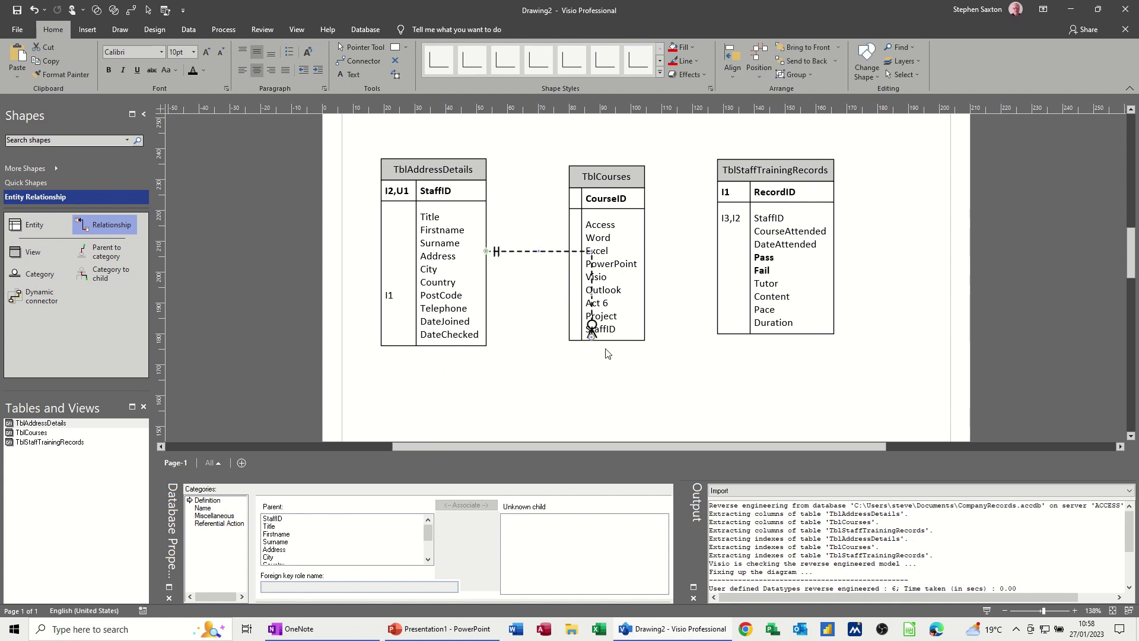
Reposition TblCourses and glue the relationship's end onto it, making StaffID its FK1.
{"action": "left_click_drag", "start_coordinate": [621, 178], "coordinate": [627, 173]}
{"action": "left_click", "coordinate": [631, 353]}
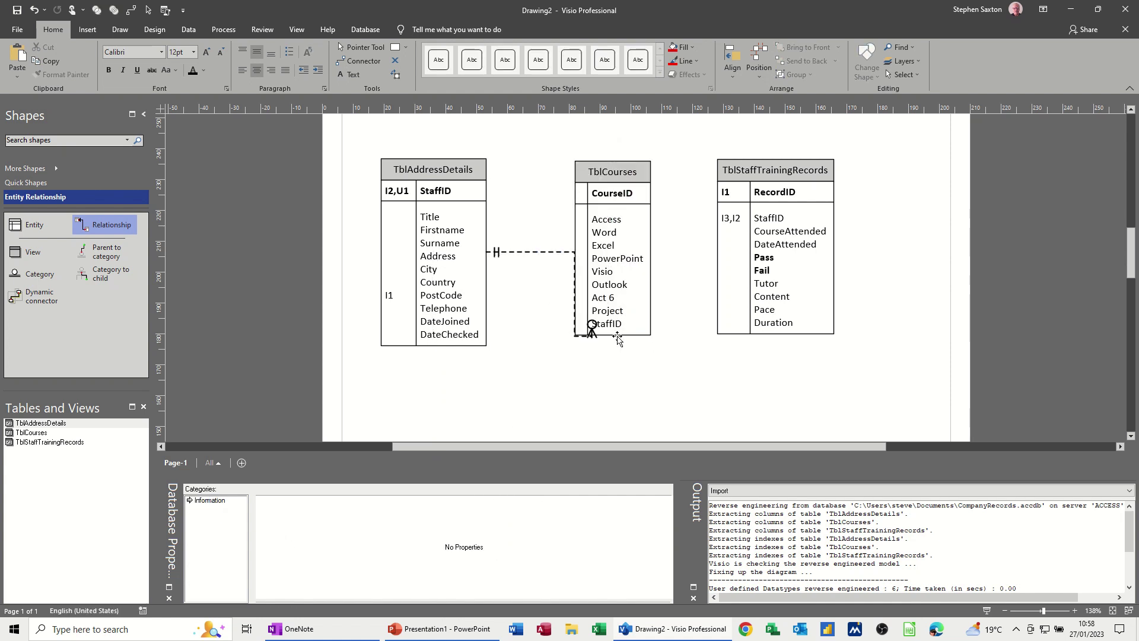
{"action": "left_click", "coordinate": [617, 336]}
{"action": "left_click_drag", "start_coordinate": [615, 337], "coordinate": [618, 351]}
{"action": "left_click", "coordinate": [592, 334]}
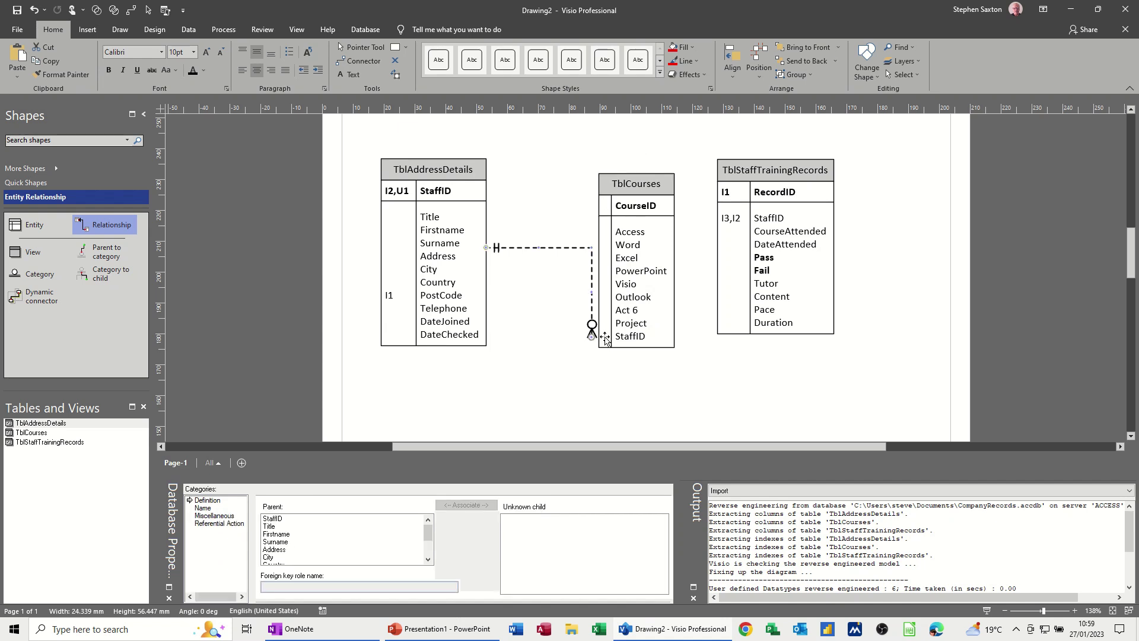
{"action": "left_click_drag", "start_coordinate": [594, 338], "coordinate": [647, 293]}
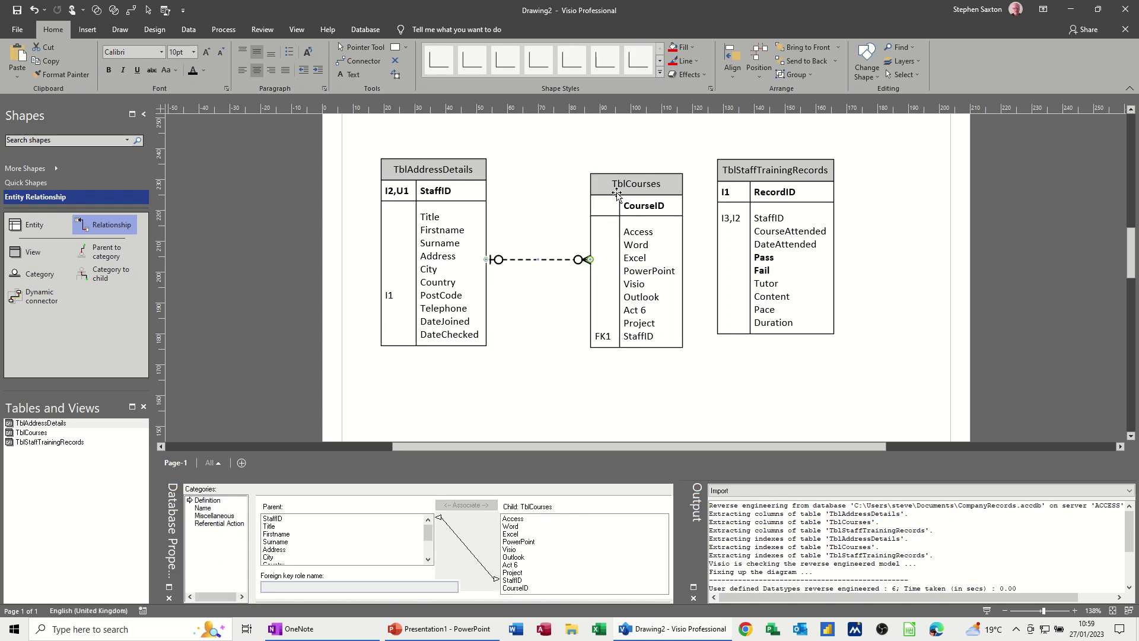
{"action": "left_click_drag", "start_coordinate": [617, 190], "coordinate": [612, 177]}
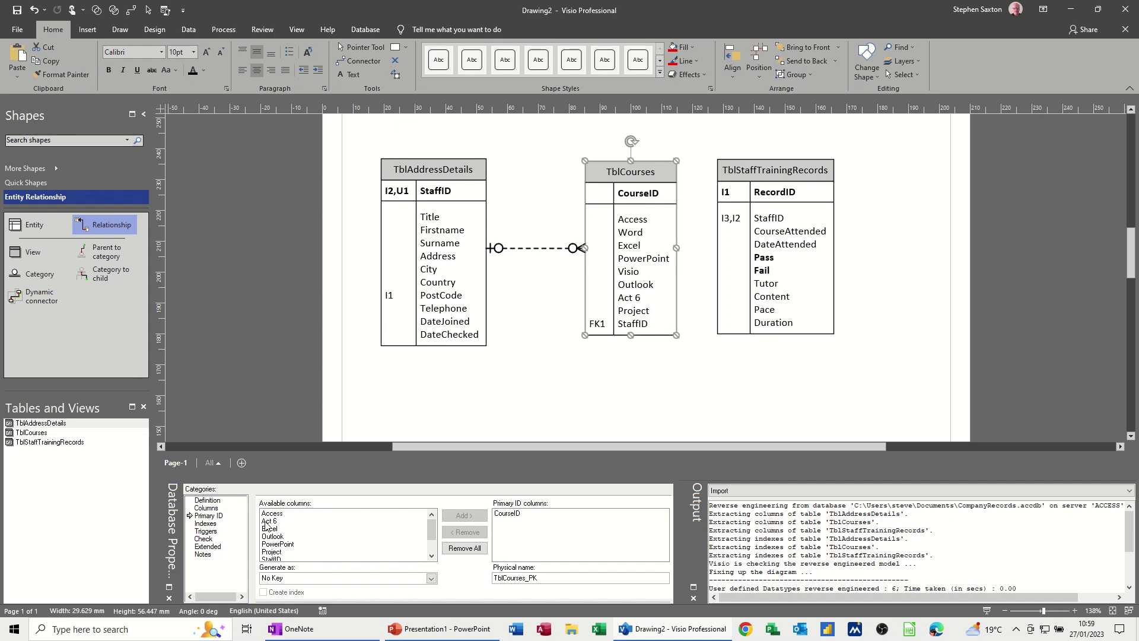
{"action": "left_click", "coordinate": [466, 251]}
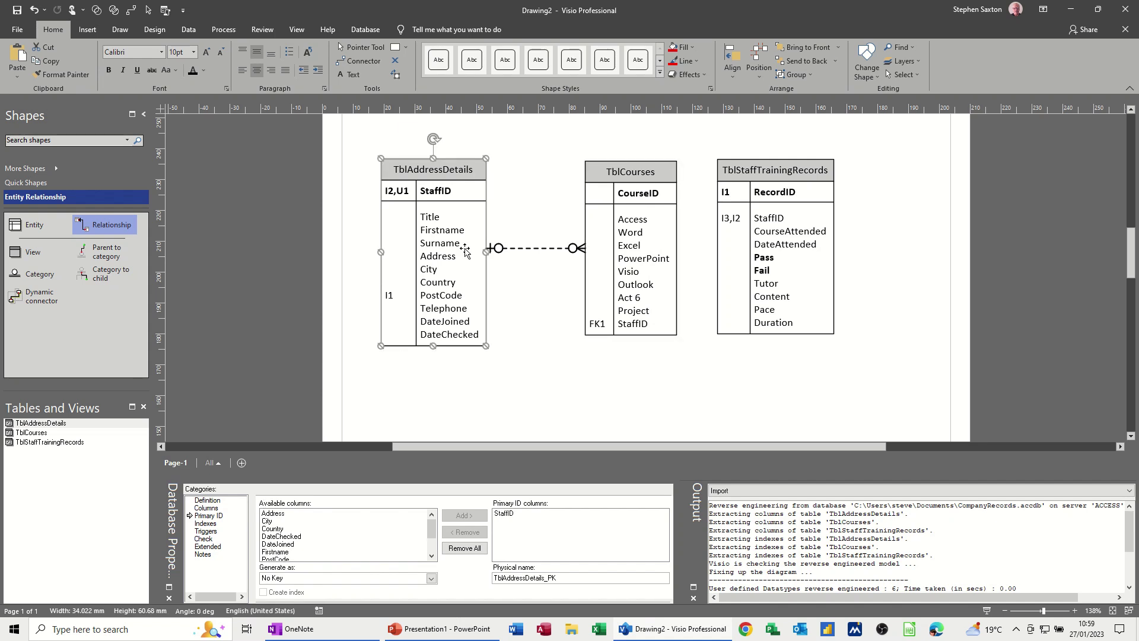
Move TblCourses up and left and place TblStaffTrainingRecords beneath it.
{"action": "left_click", "coordinate": [739, 264]}
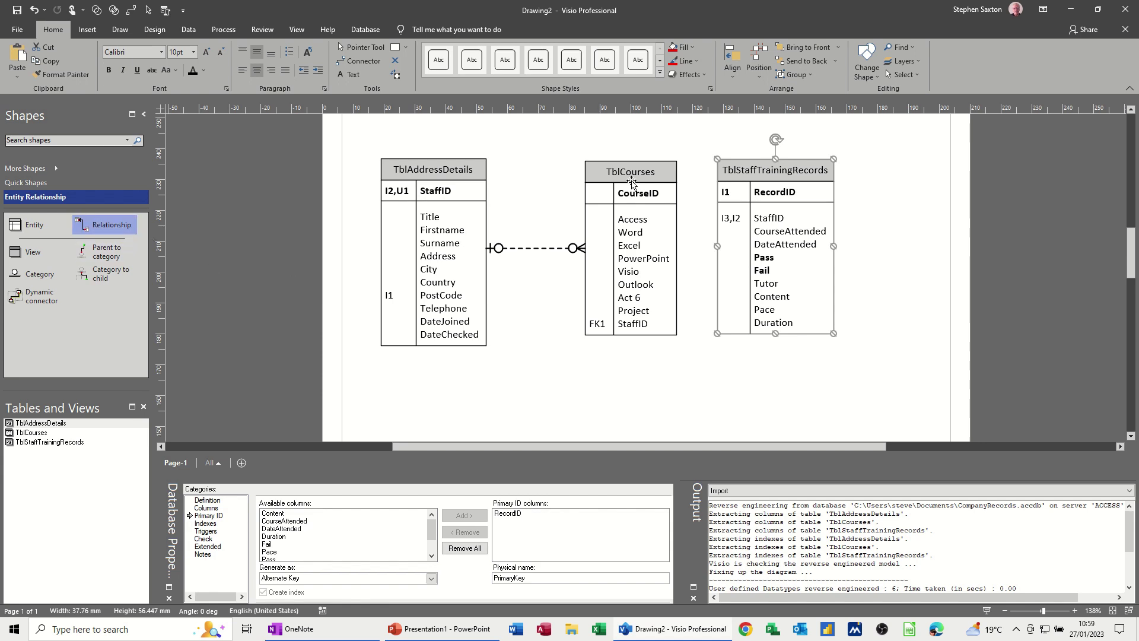
{"action": "left_click_drag", "start_coordinate": [631, 183], "coordinate": [590, 145]}
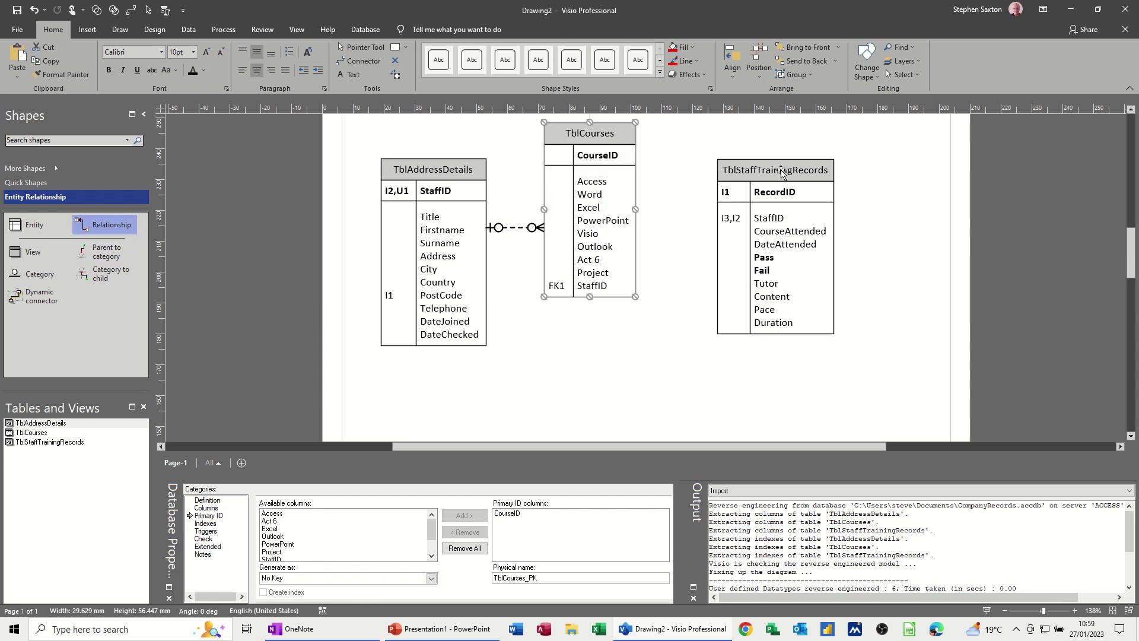
{"action": "left_click_drag", "start_coordinate": [781, 172], "coordinate": [605, 320]}
{"action": "scroll", "coordinate": [799, 347], "scroll_direction": "down", "scroll_amount": 1}
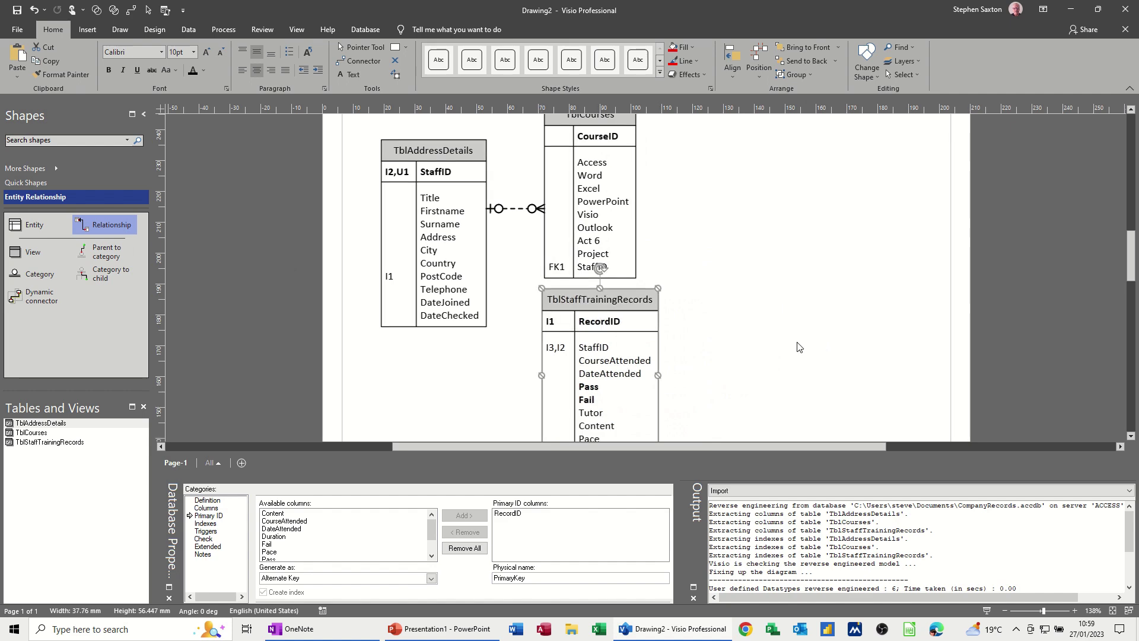
{"action": "scroll", "coordinate": [799, 347], "scroll_direction": "down", "scroll_amount": 2}
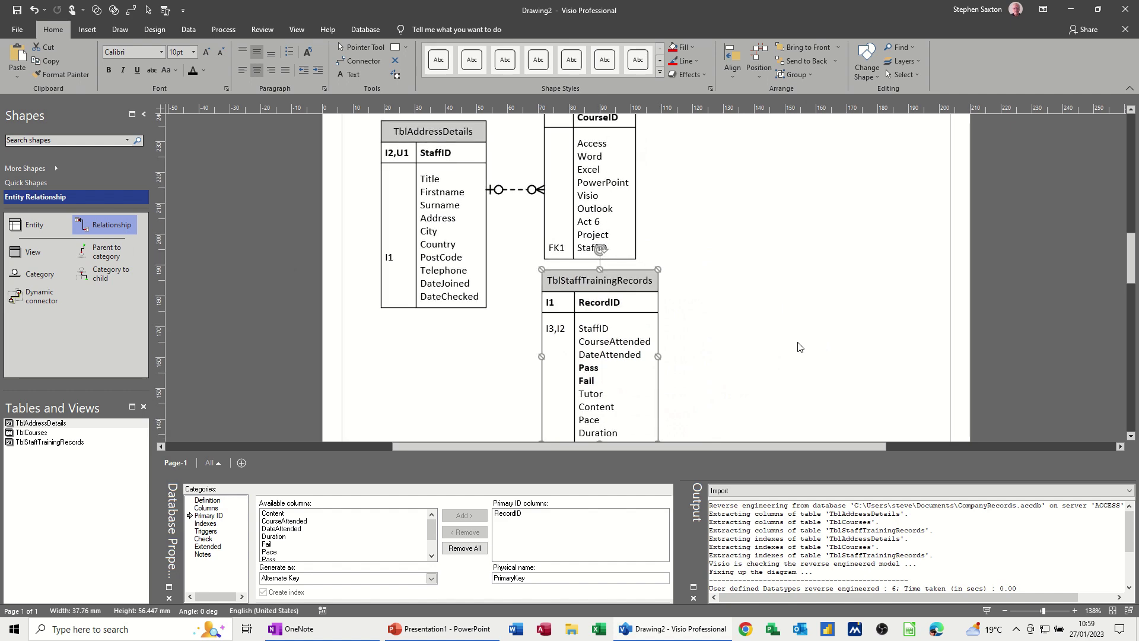
Zoom out and drop a new Relationship shape from the stencil onto TblAddressDetails.
{"action": "left_click", "coordinate": [1004, 611]}
{"action": "left_click", "coordinate": [1004, 611]}
{"action": "scroll", "coordinate": [790, 321], "scroll_direction": "up", "scroll_amount": 1}
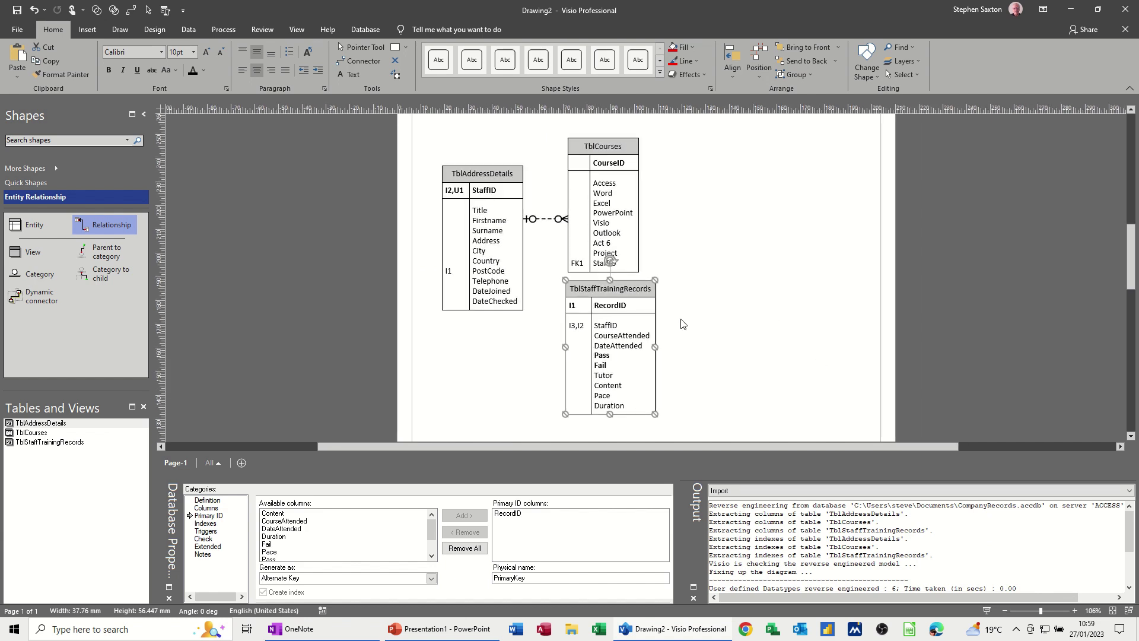
{"action": "left_click_drag", "start_coordinate": [633, 293], "coordinate": [636, 293]}
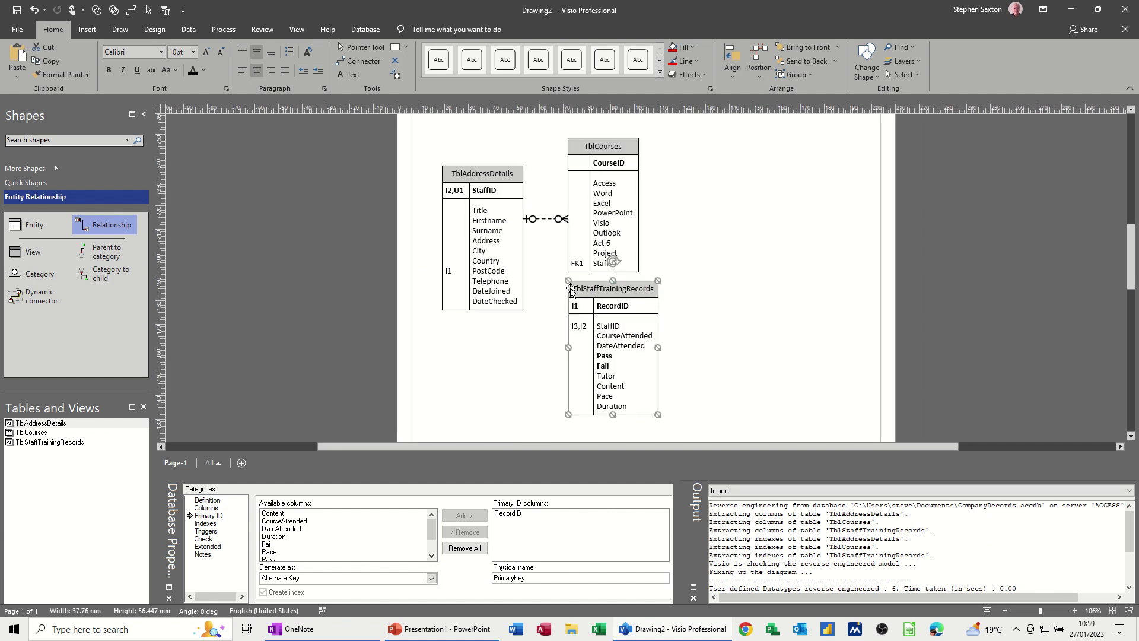
{"action": "left_click_drag", "start_coordinate": [128, 235], "coordinate": [484, 225]}
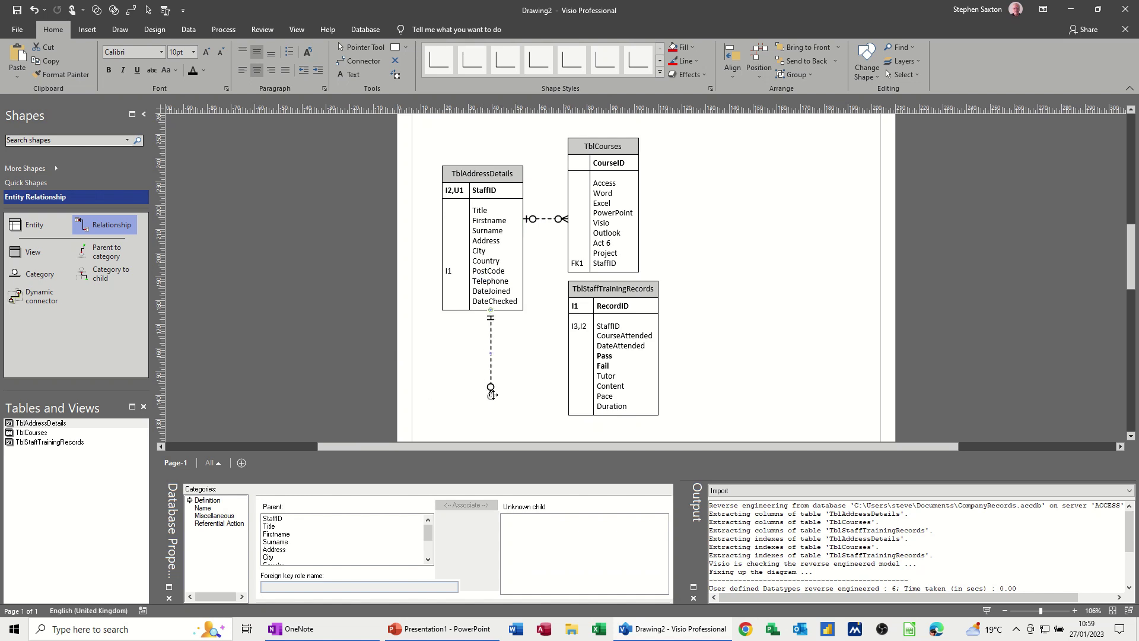
Glue the new relationship's end to TblStaffTrainingRecords, marking StaffID as FK1 there.
{"action": "left_click_drag", "start_coordinate": [492, 396], "coordinate": [604, 329]}
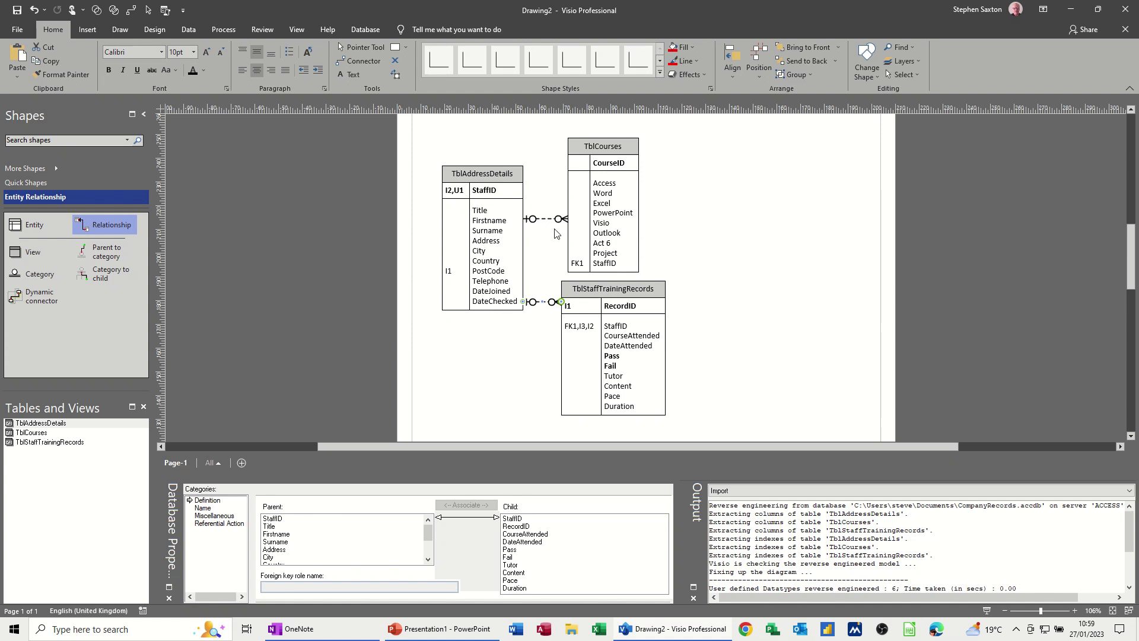
{"action": "left_click", "coordinate": [709, 220]}
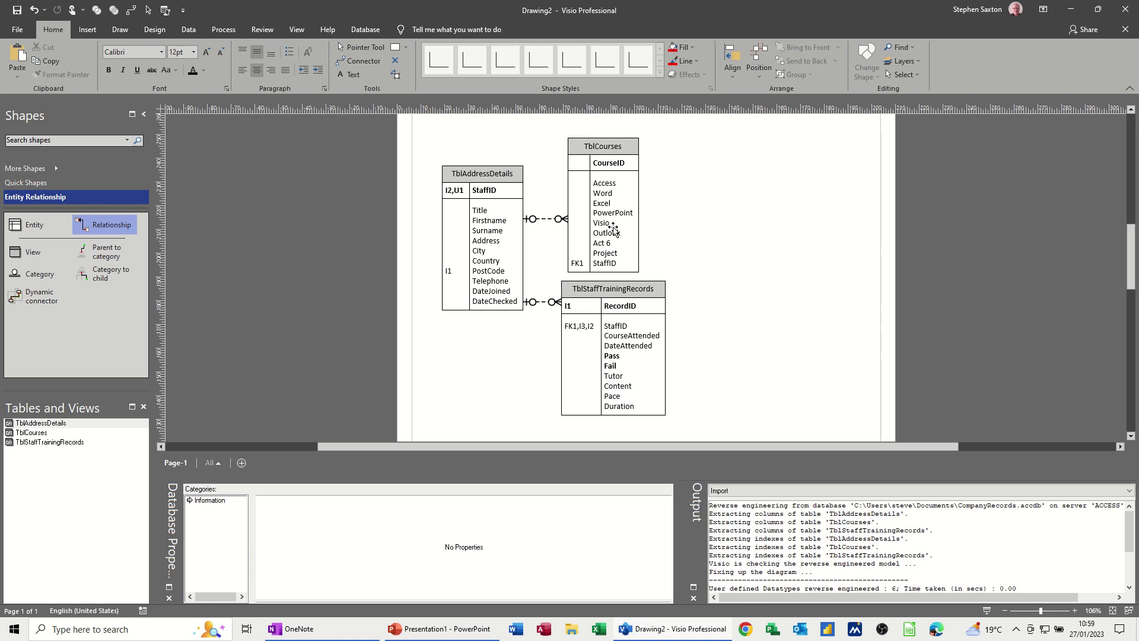
Drop an Entity shape below TblAddressDetails to create Table1 and show its Columns category.
{"action": "left_click", "coordinate": [497, 267]}
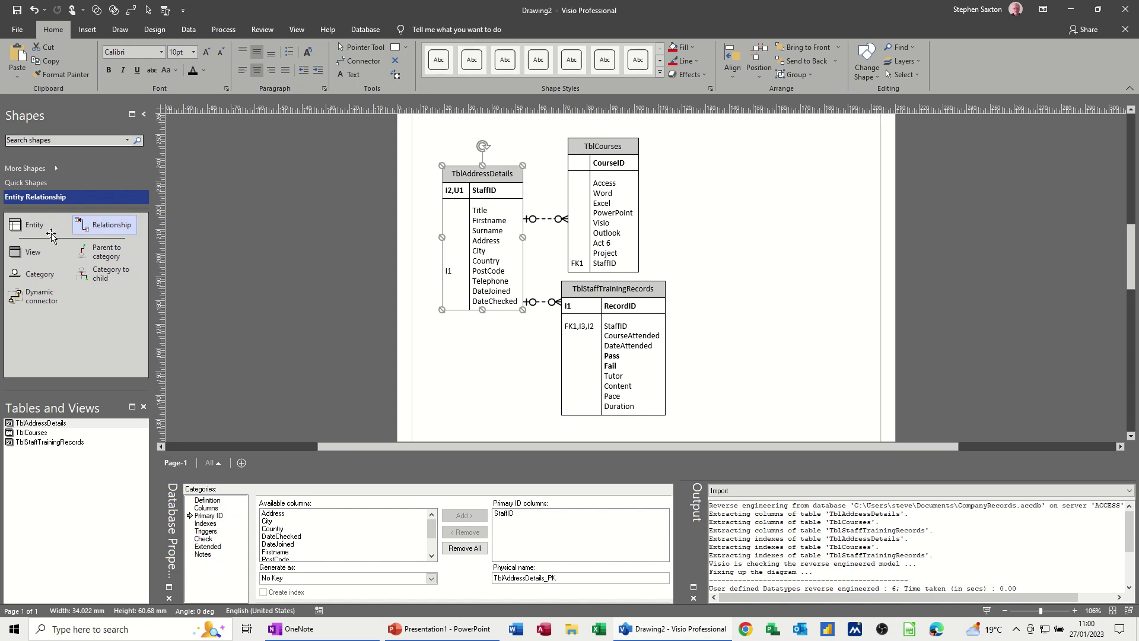
{"action": "left_click_drag", "start_coordinate": [27, 229], "coordinate": [486, 364]}
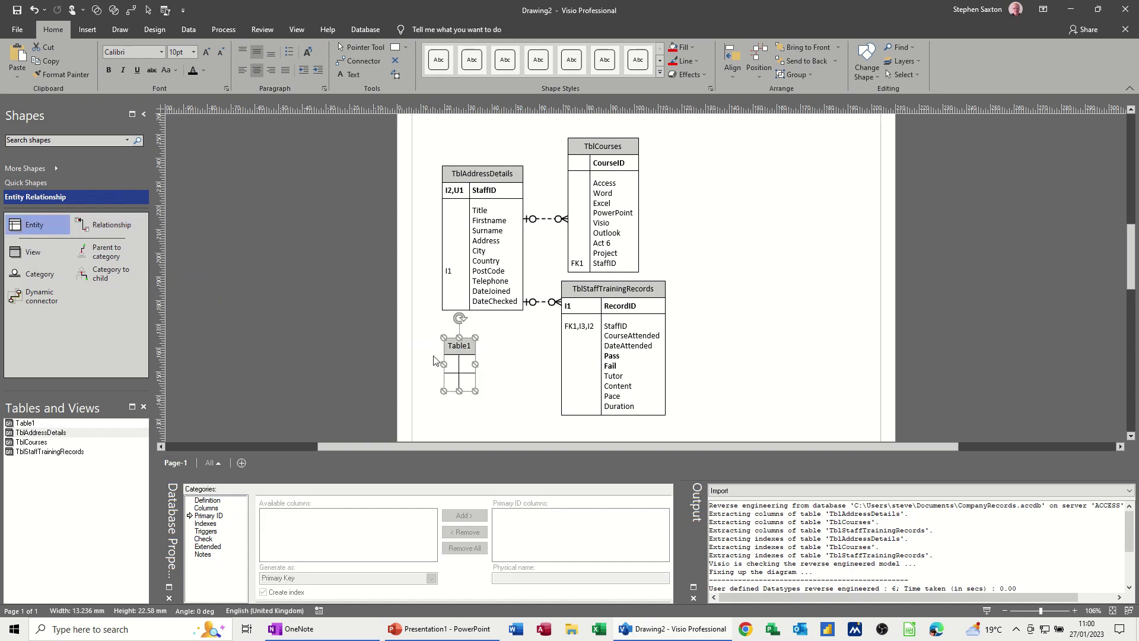
{"action": "left_click", "coordinate": [207, 500]}
{"action": "left_click", "coordinate": [207, 508]}
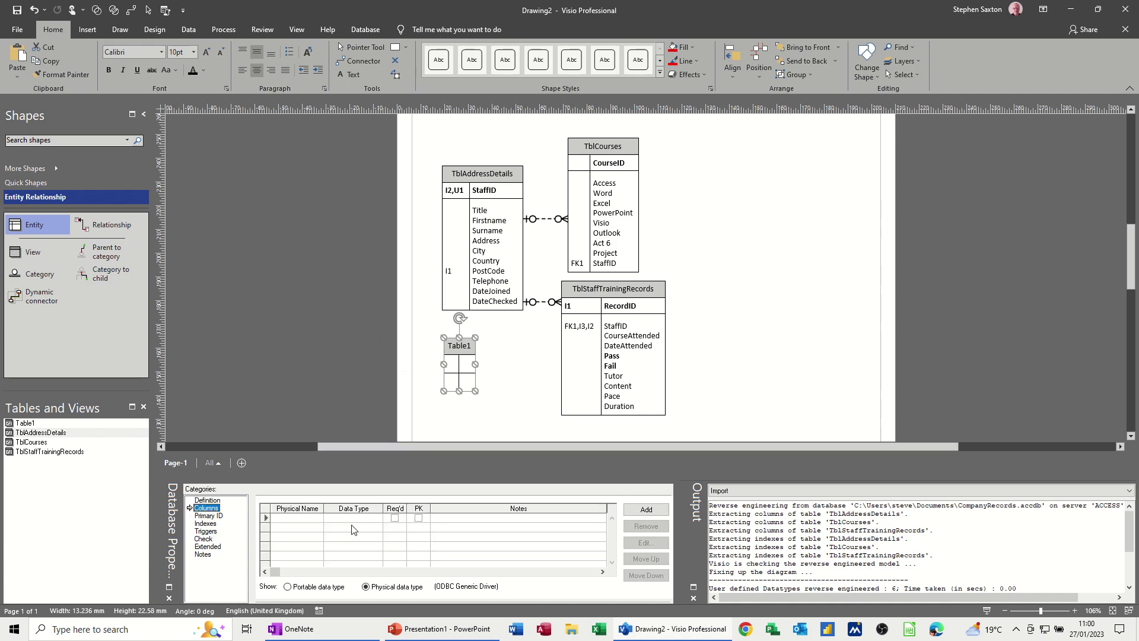